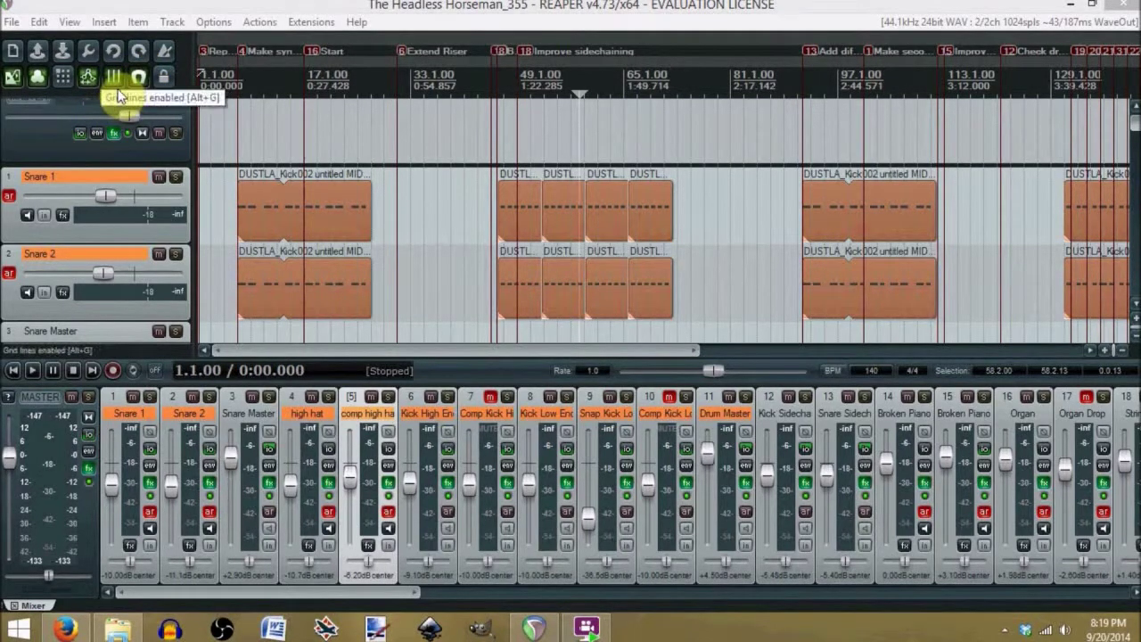
- Open the first Snare 1 MIDI item in the MIDI editor, then close it
left_click(297, 207)
double_click(240, 298)
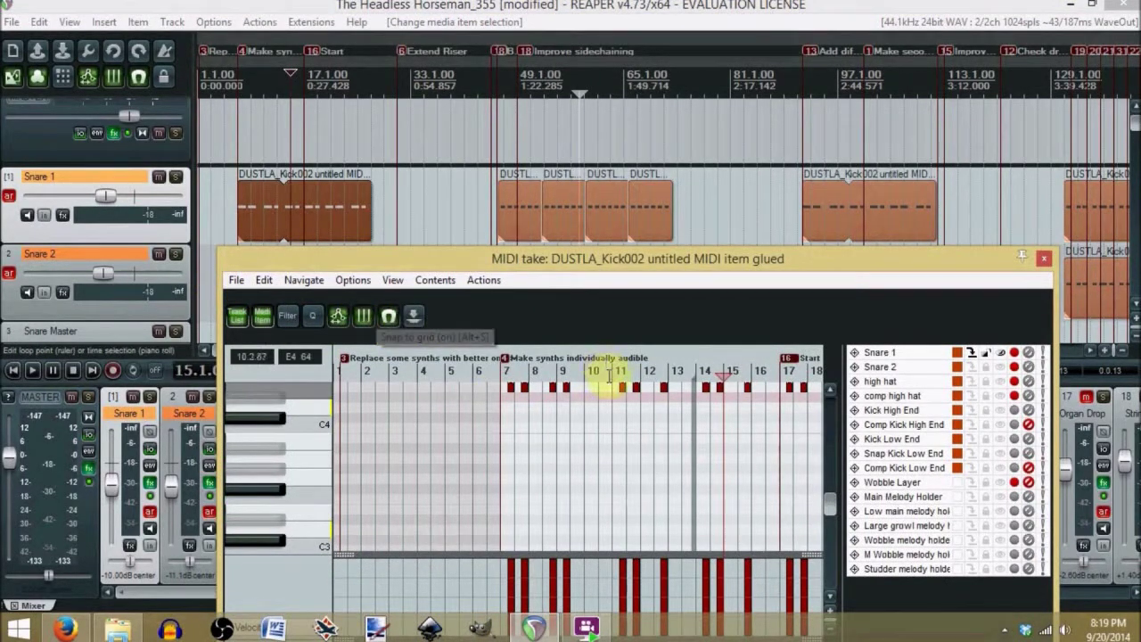
left_click(1043, 262)
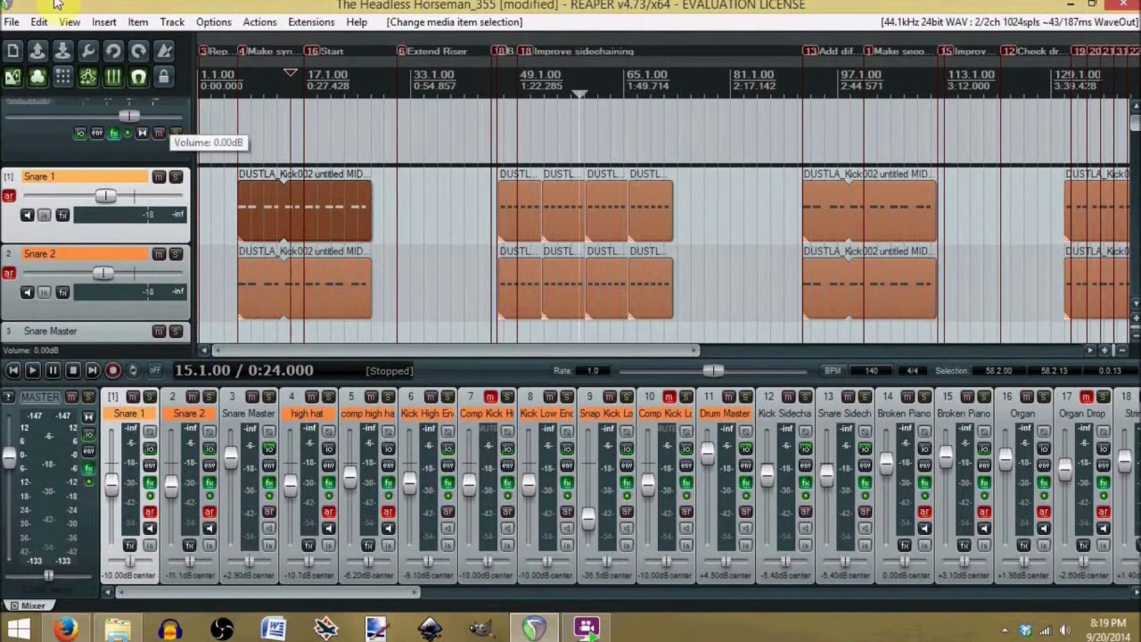
- Toggle the arrange view's grid lines off and on several times
left_click(121, 86)
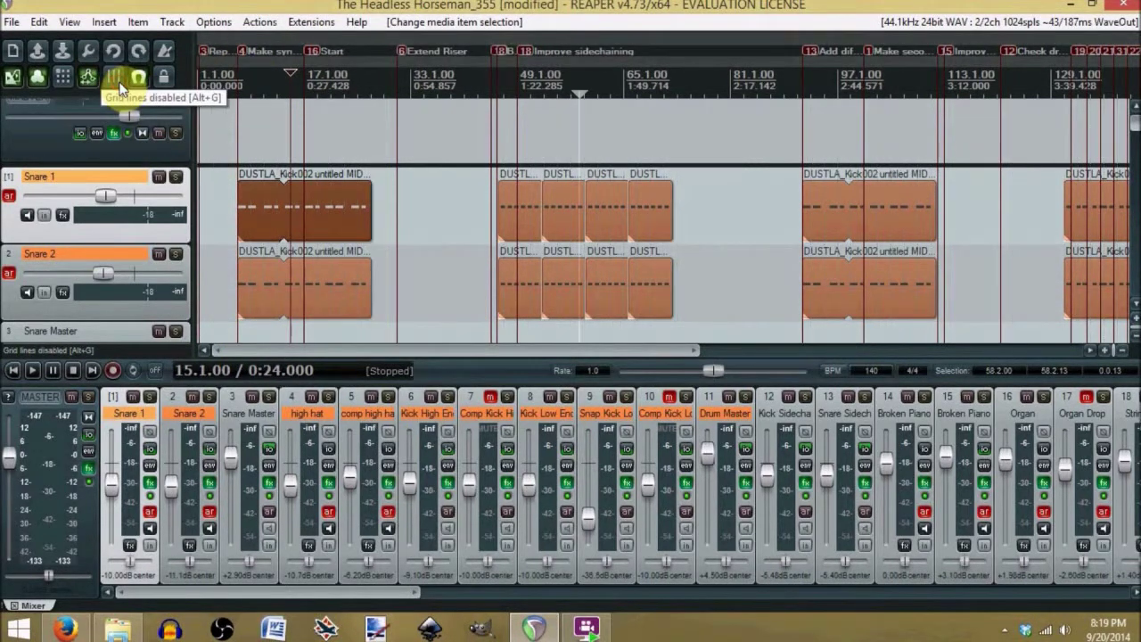
left_click(122, 86)
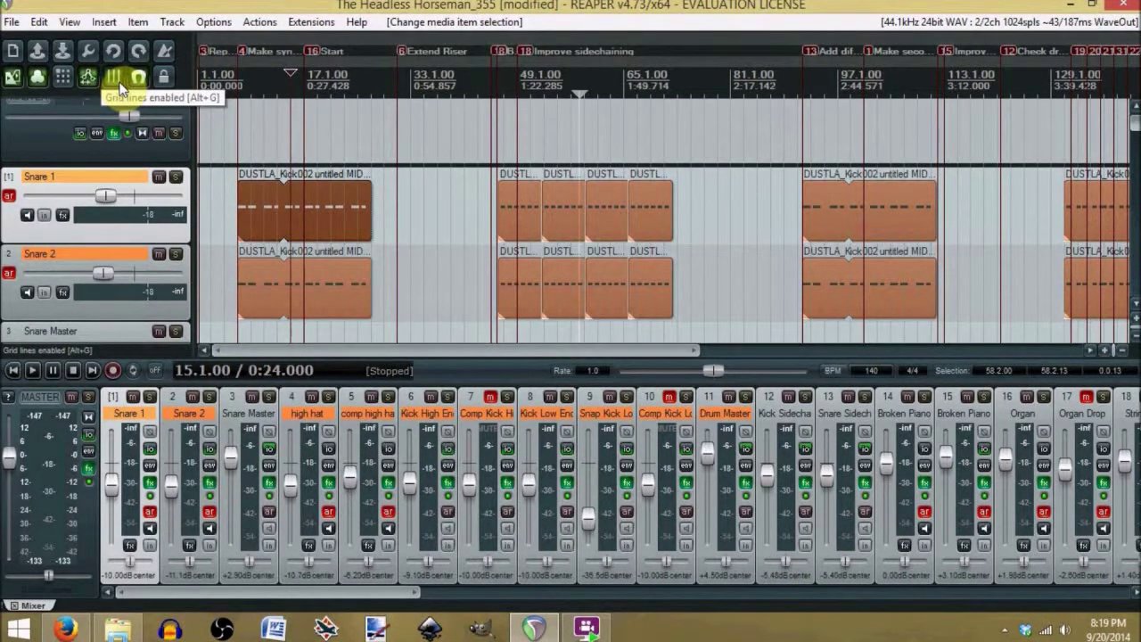
left_click(121, 87)
left_click(121, 87)
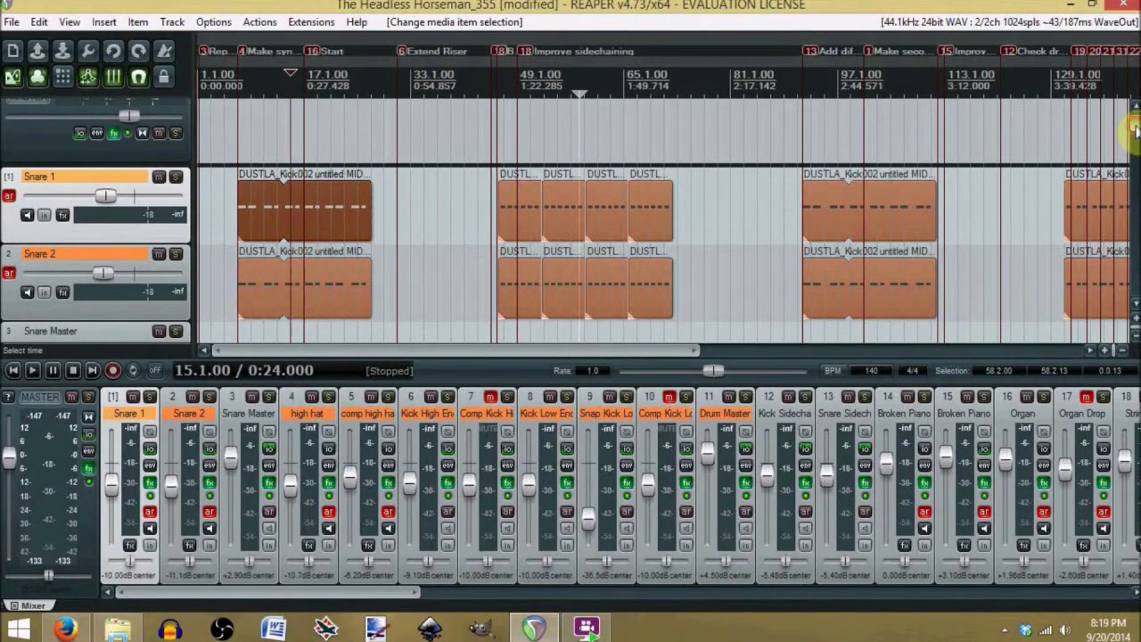
left_click_drag(1137, 129, 1135, 170)
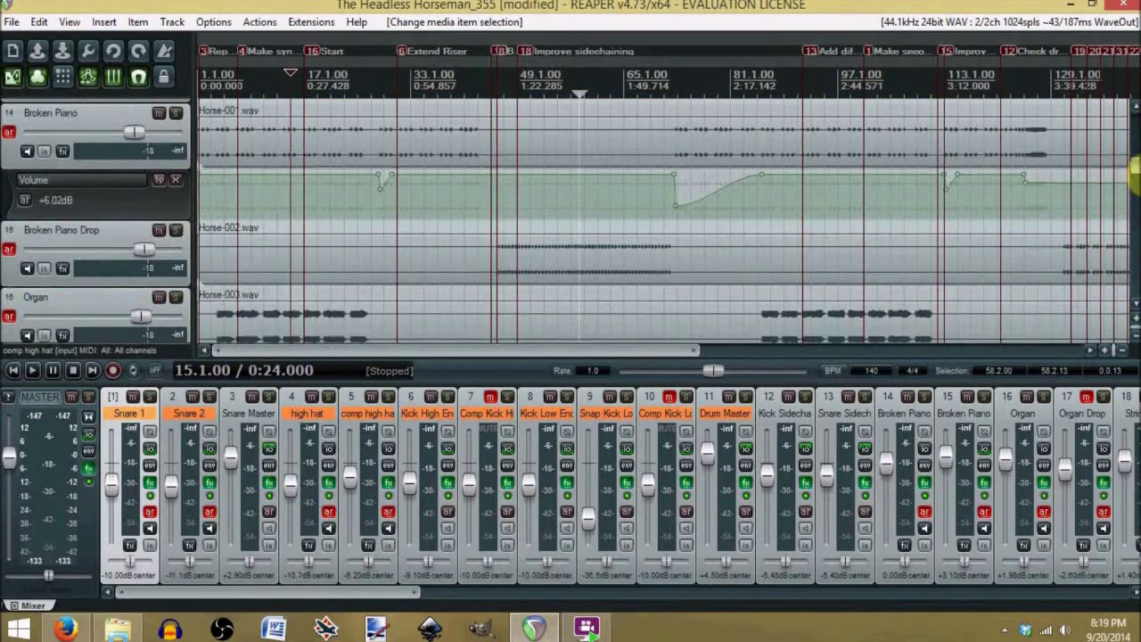
- Move the Horse-001.wav item to the right, then undo the move
left_click_drag(1135, 170, 1135, 160)
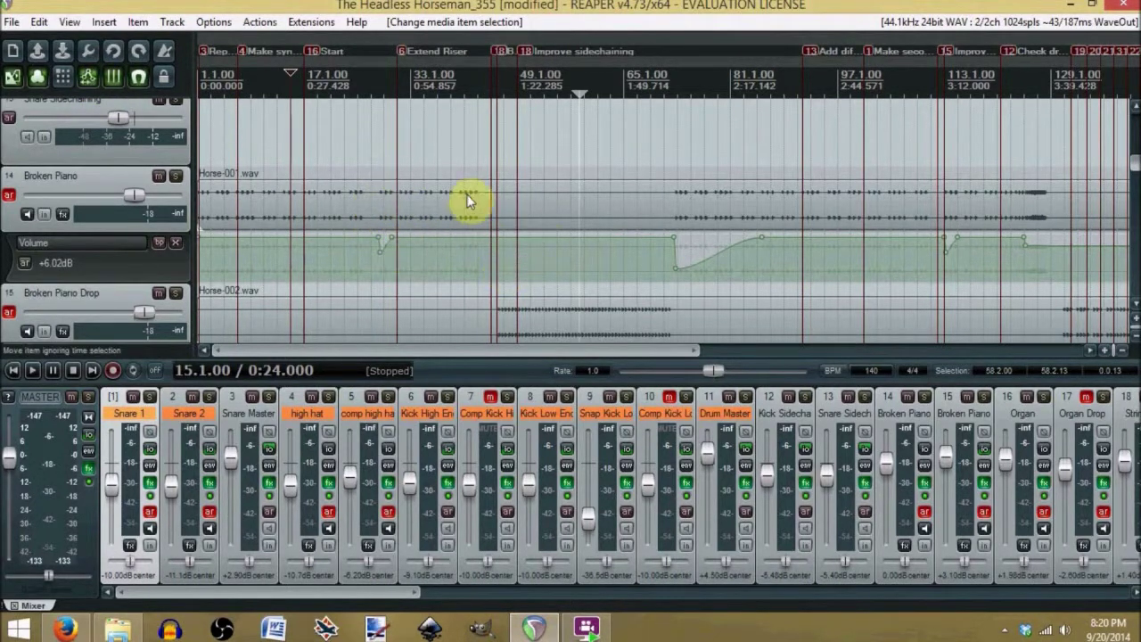
left_click_drag(421, 205, 468, 214)
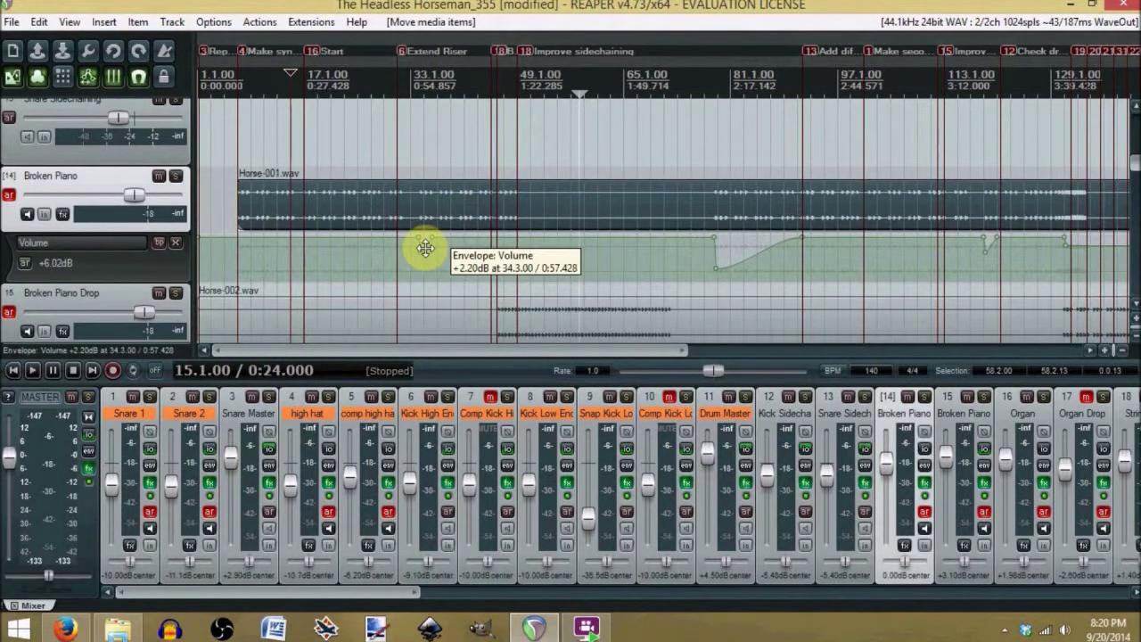
left_click(426, 249)
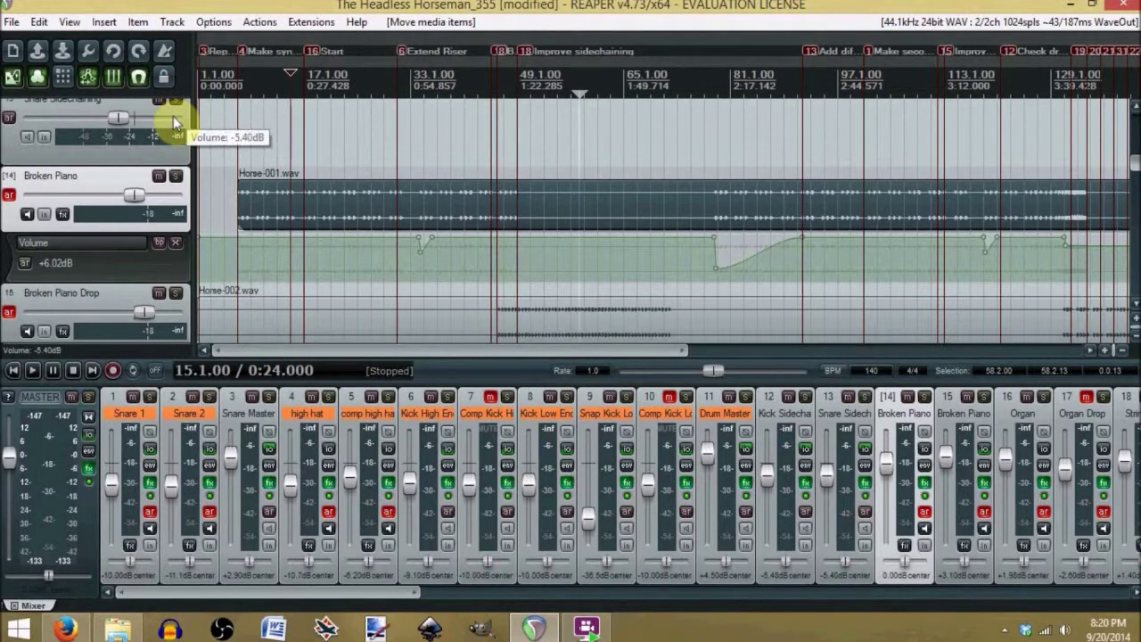
key("ctrl+z")
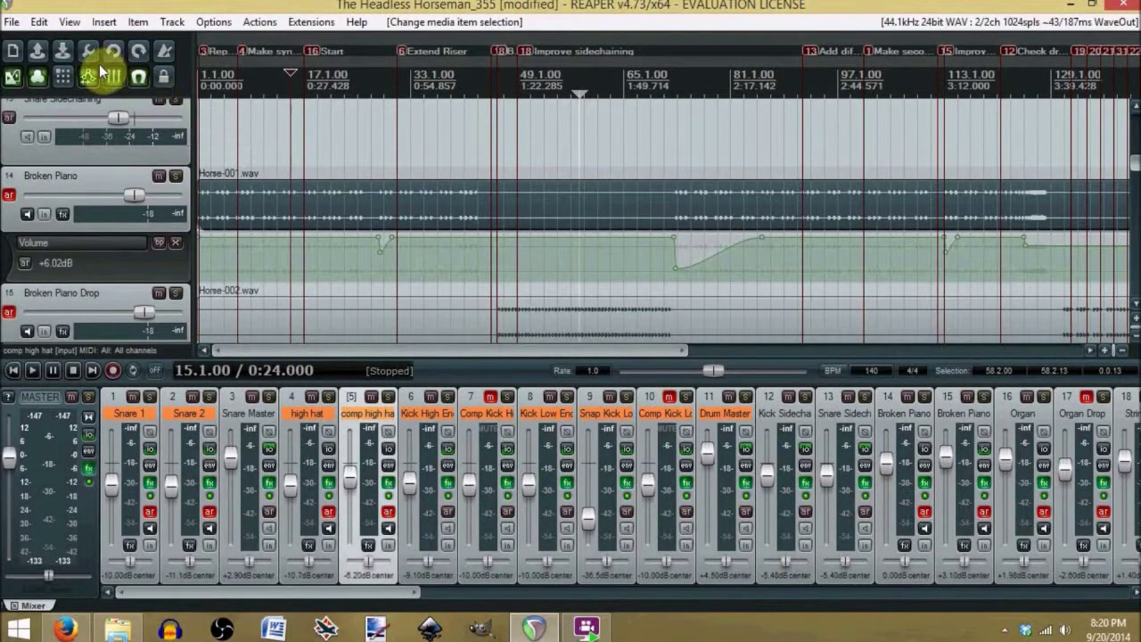
- Turn off 'Envelope points move with media items', move Horse-001.wav again, and undo it
left_click(96, 76)
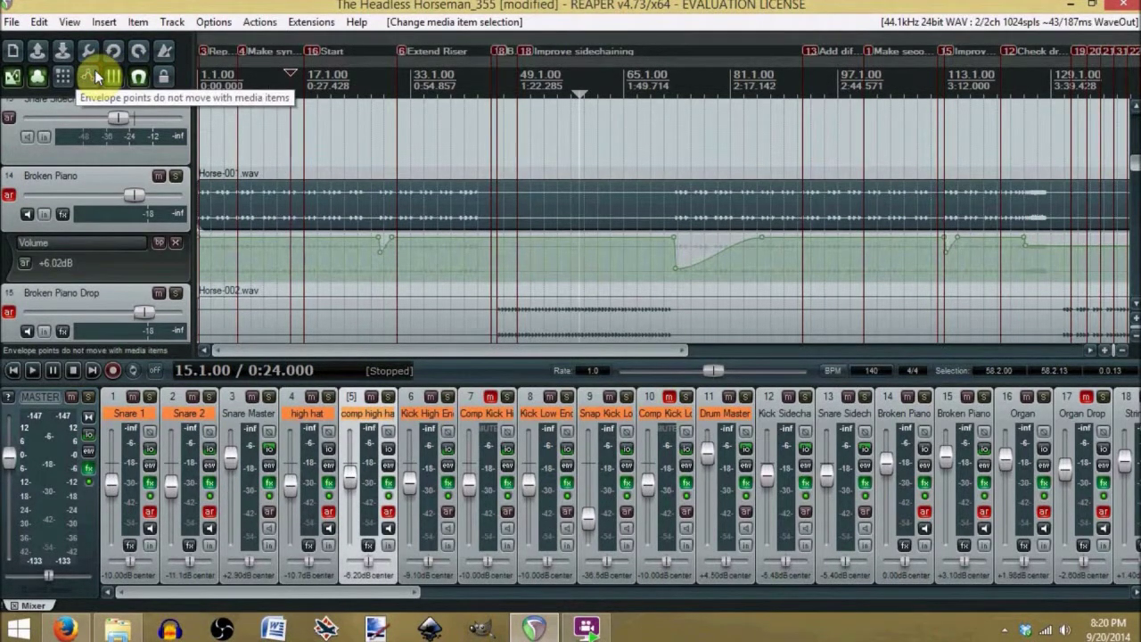
left_click_drag(236, 204, 317, 207)
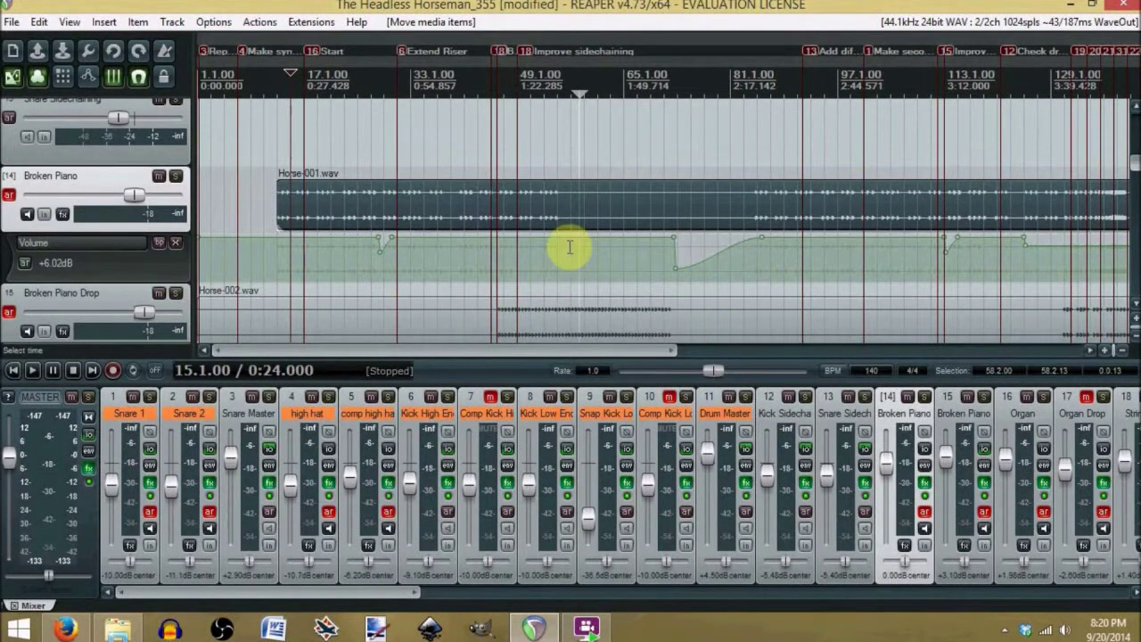
key("ctrl+z")
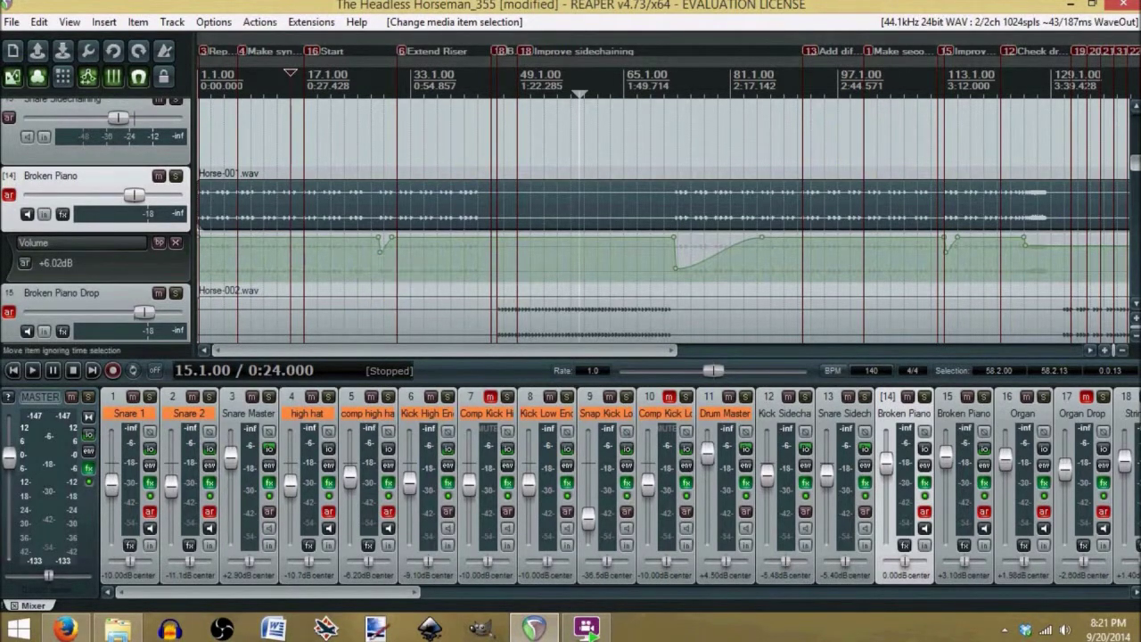
scroll(1132, 172, "down", 3)
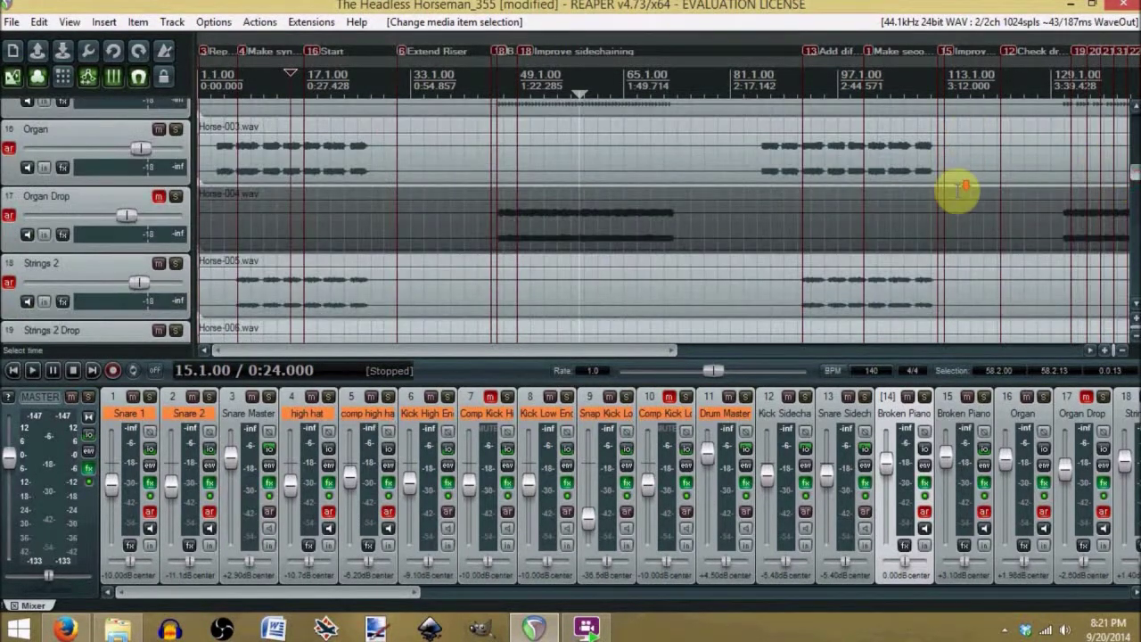
- Scroll to the Drop Riser and Rain tracks, select Rain in the mixer, and set the cursor at bar 3
scroll(980, 174, "down", 5)
scroll(1021, 172, "up", 3)
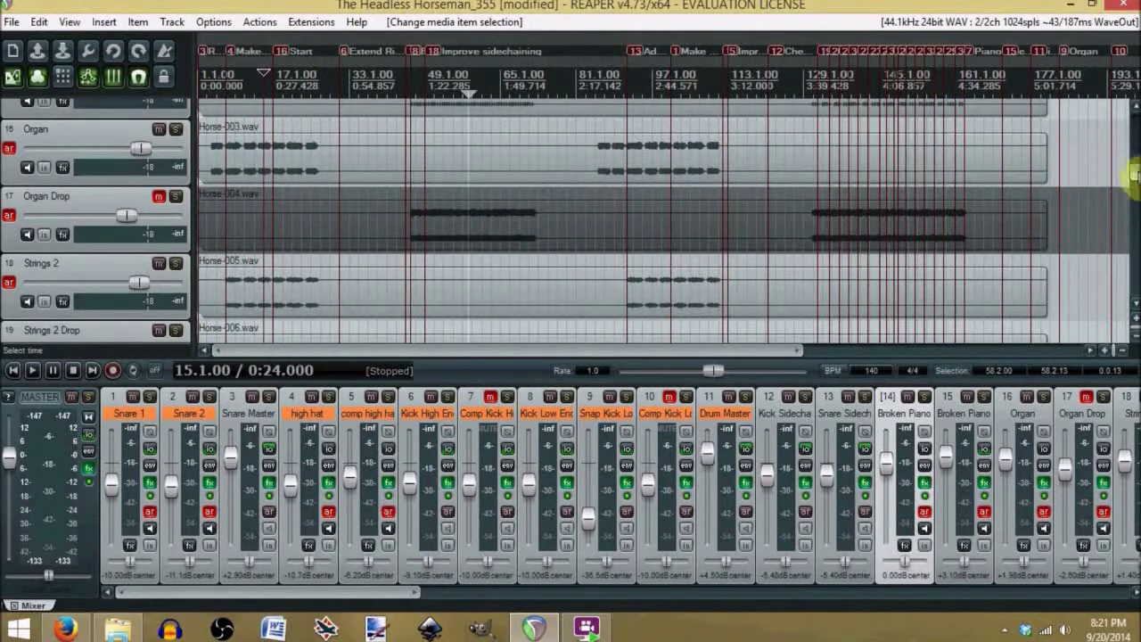
mouse_move(1134, 174)
left_mouse_down()
mouse_move(1133, 279)
mouse_move(1126, 153)
left_mouse_up()
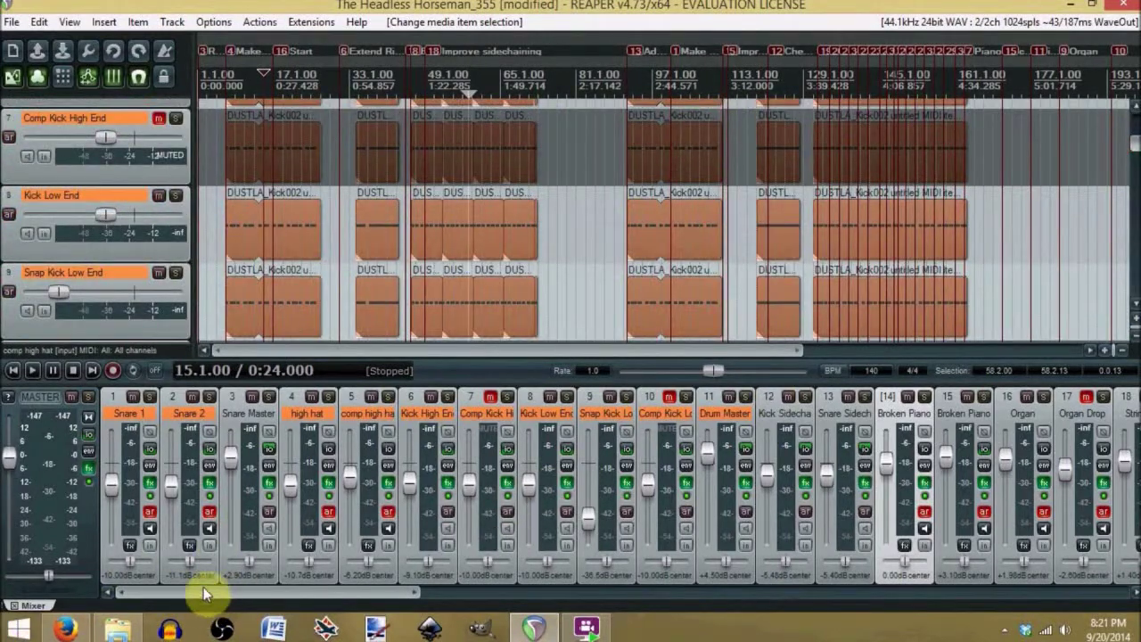
mouse_move(203, 588)
left_mouse_down()
mouse_move(373, 587)
mouse_move(756, 549)
mouse_move(879, 557)
mouse_move(866, 567)
left_mouse_up()
left_click(365, 412)
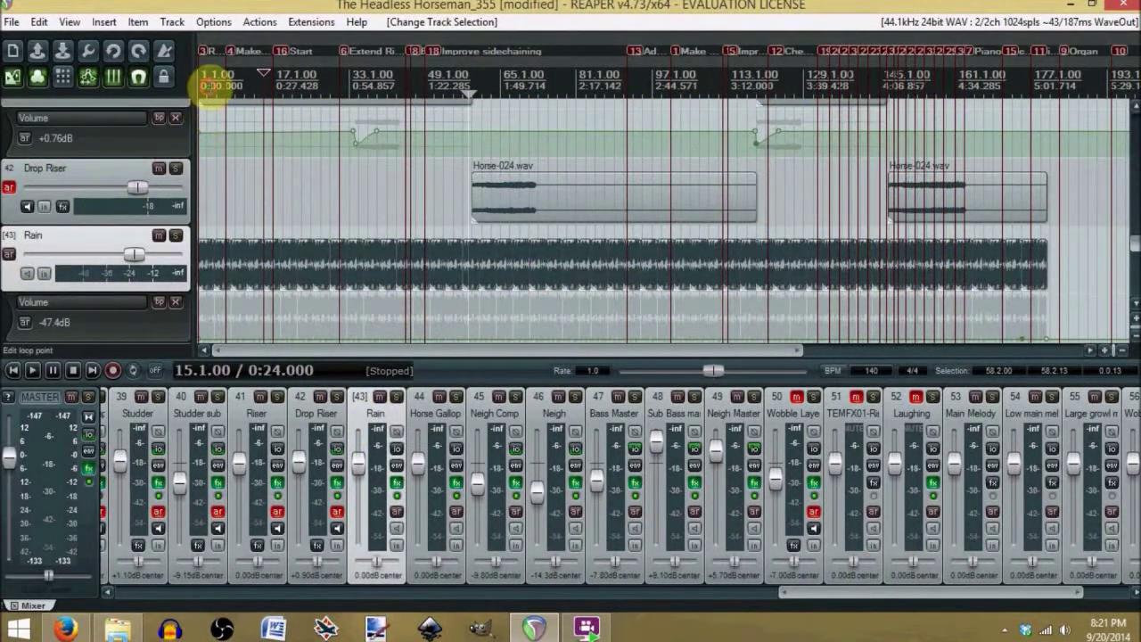
left_click(213, 88)
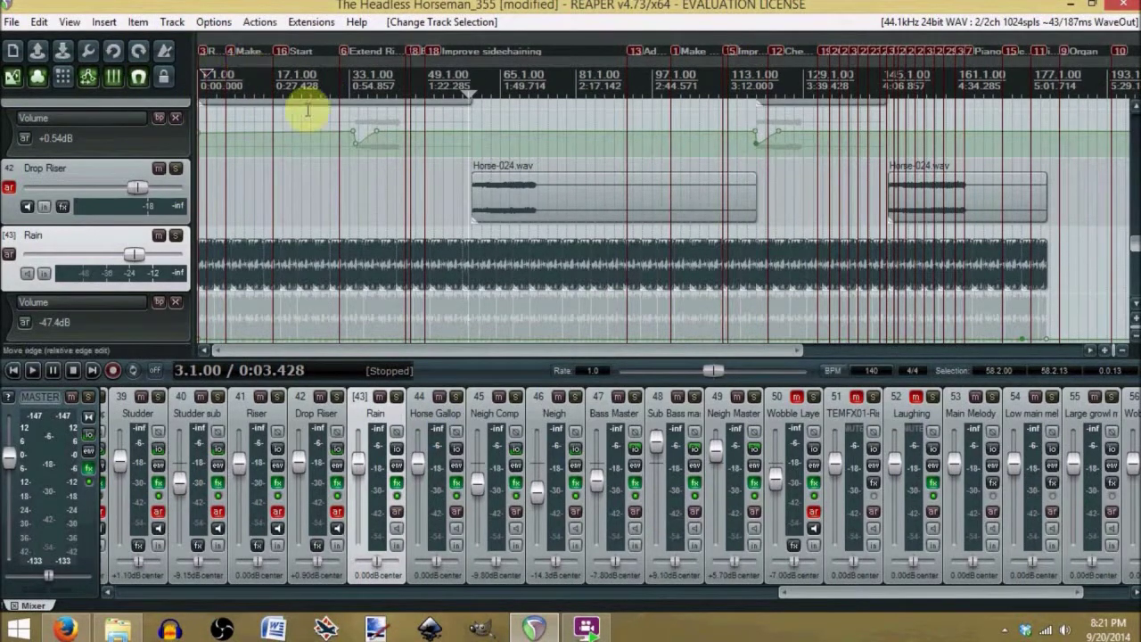
- Zoom the timeline and place the edit cursor at 4.3.00
scroll(420, 301, "up", 5)
scroll(420, 301, "up", 4)
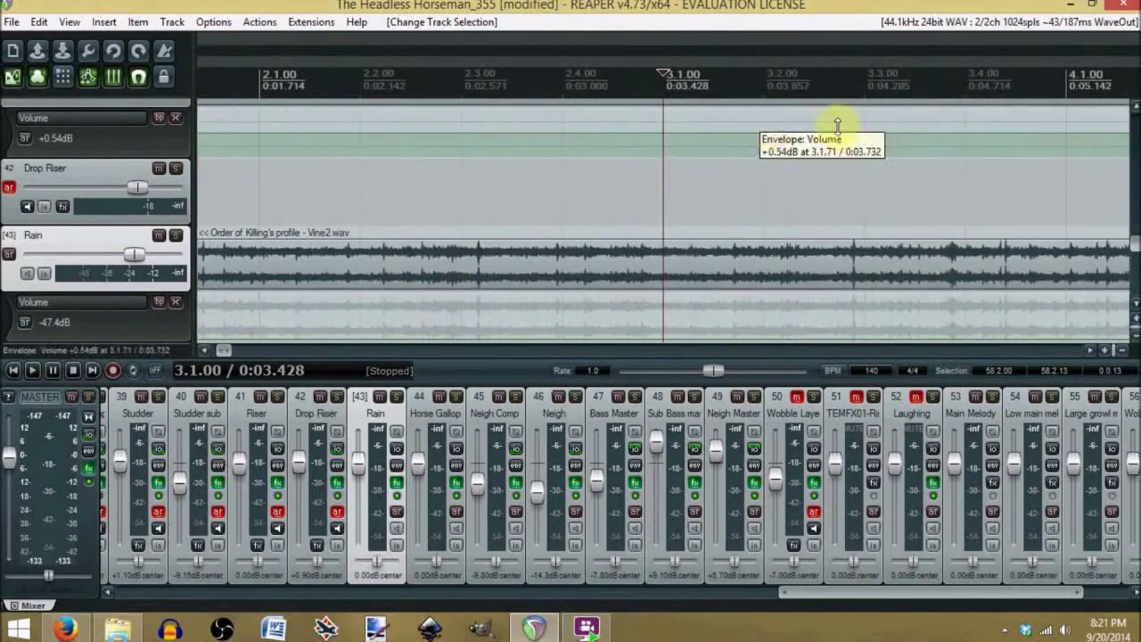
scroll(856, 133, "down", 3)
left_click(912, 116)
- Slide the second Vine2 item on the Rain track, then undo the move
scroll(945, 173, "up", 8)
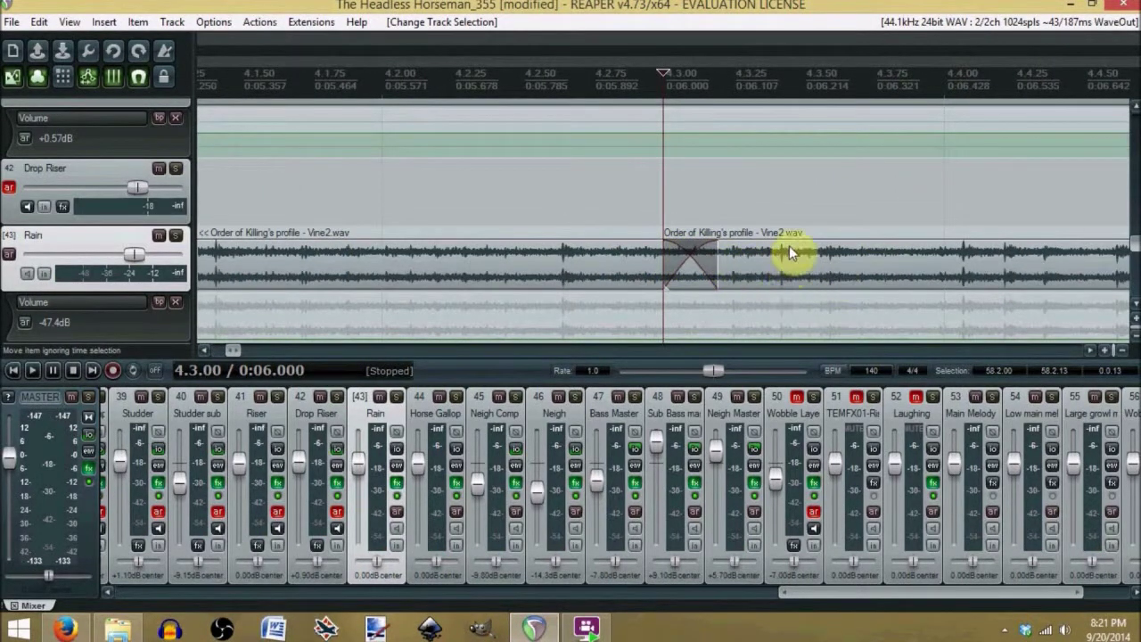
left_click_drag(781, 255, 854, 257)
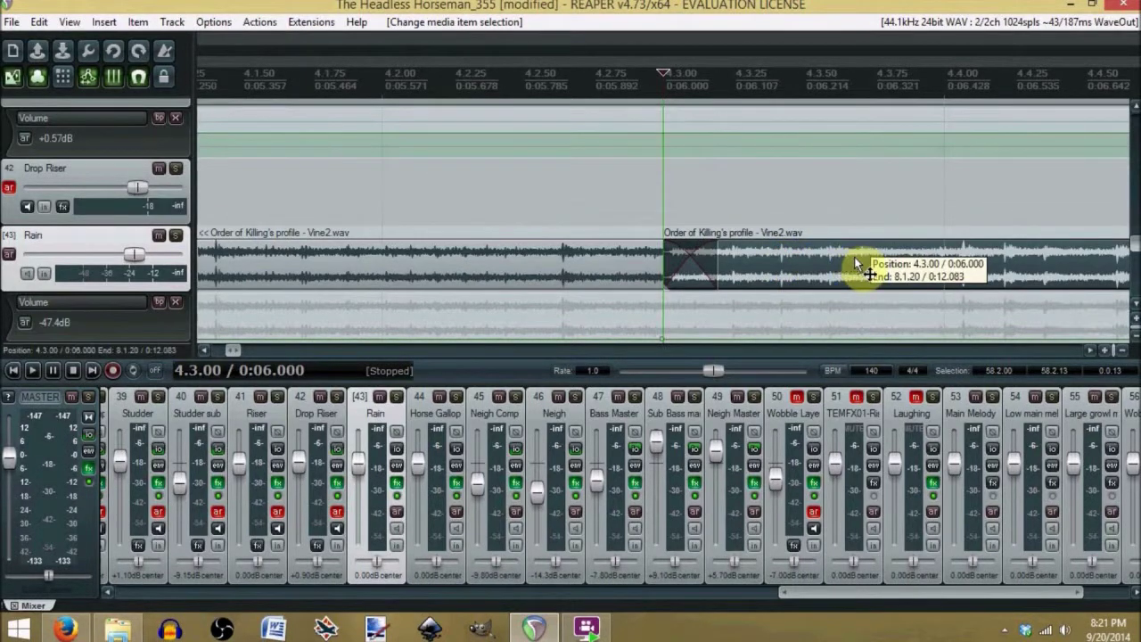
left_click_drag(854, 257, 841, 255)
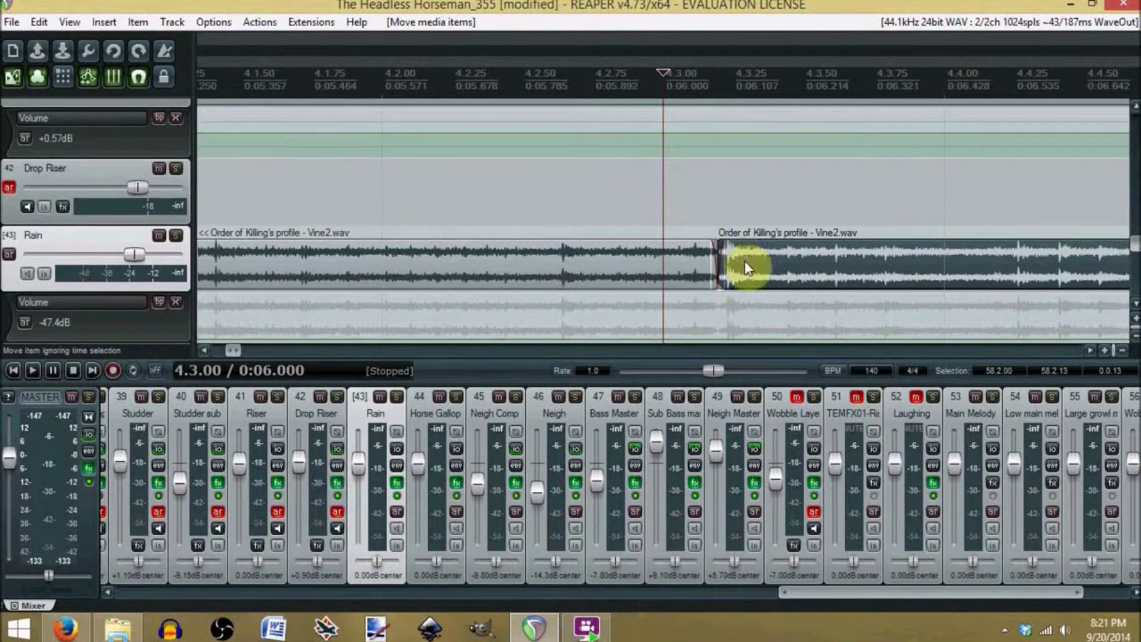
key("ctrl+z")
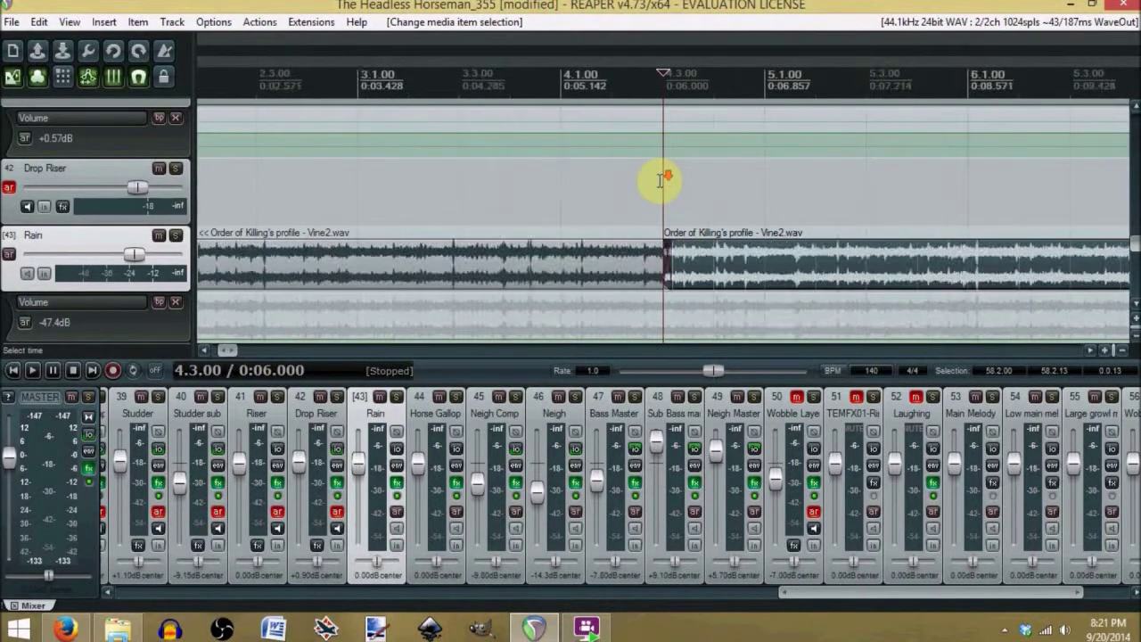
scroll(659, 181, "down", 10)
- Play the project from the start and stop it
scroll(660, 181, "up", 5)
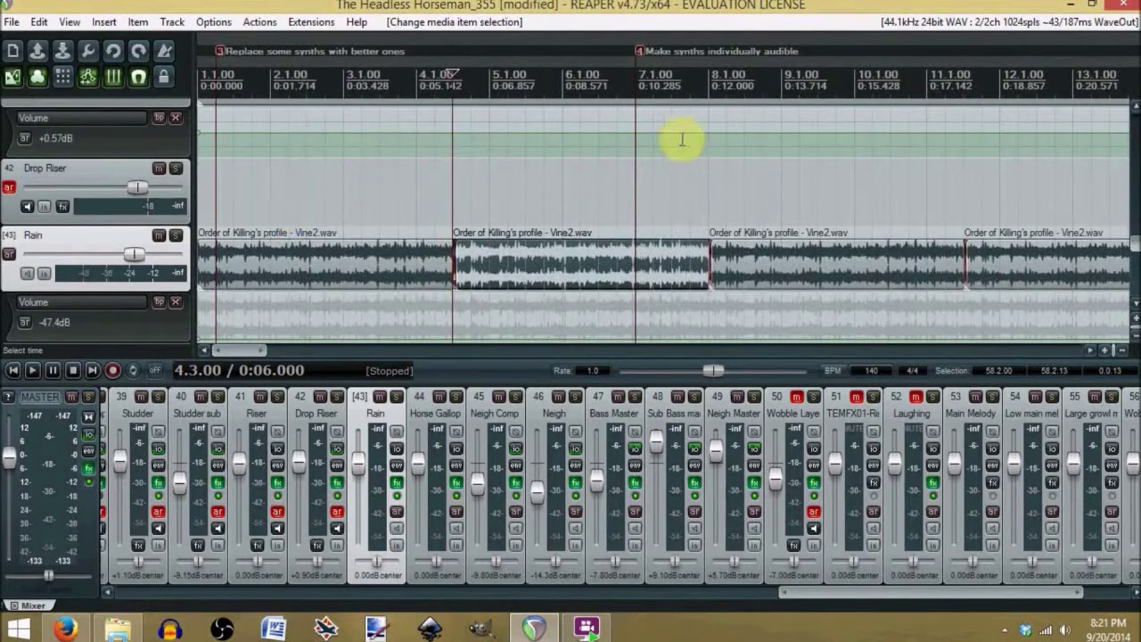
left_click(12, 370)
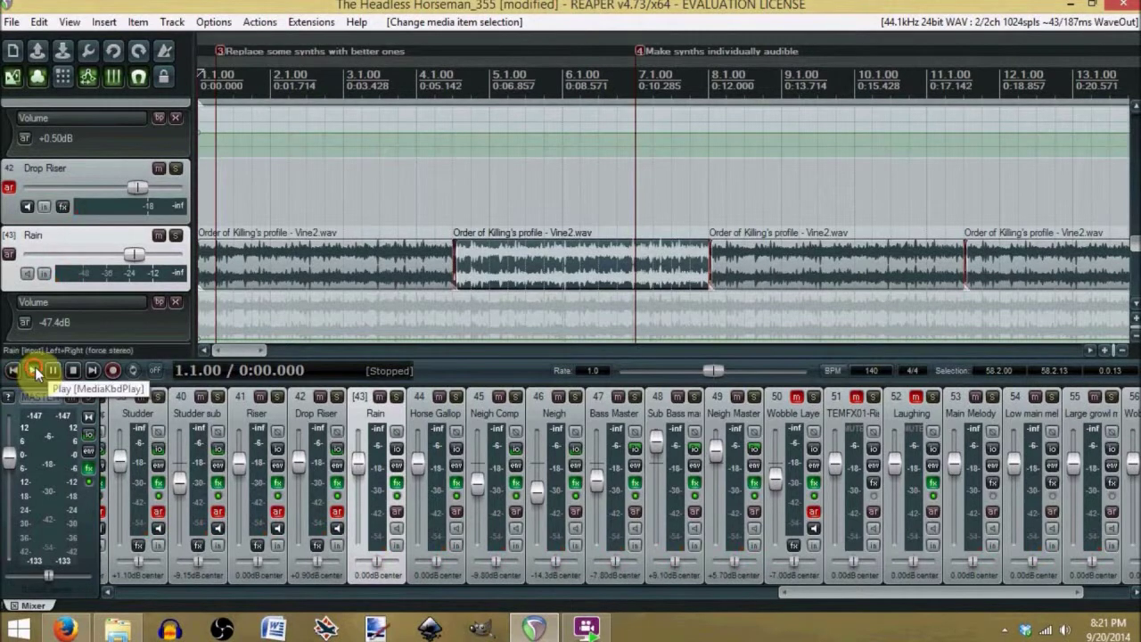
left_click(33, 370)
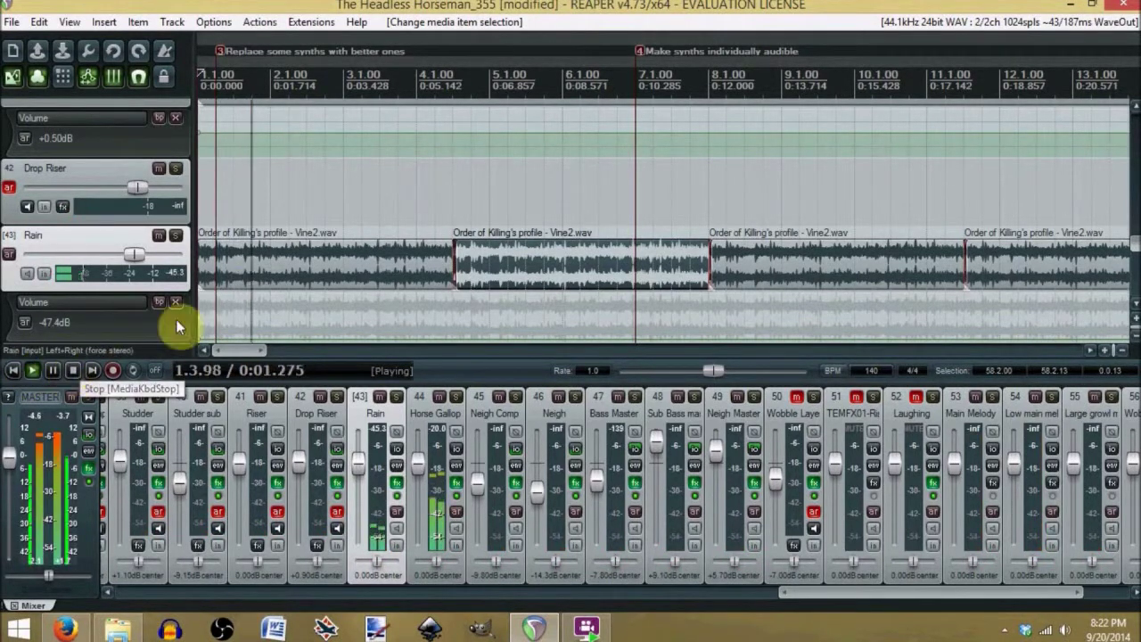
left_click(74, 371)
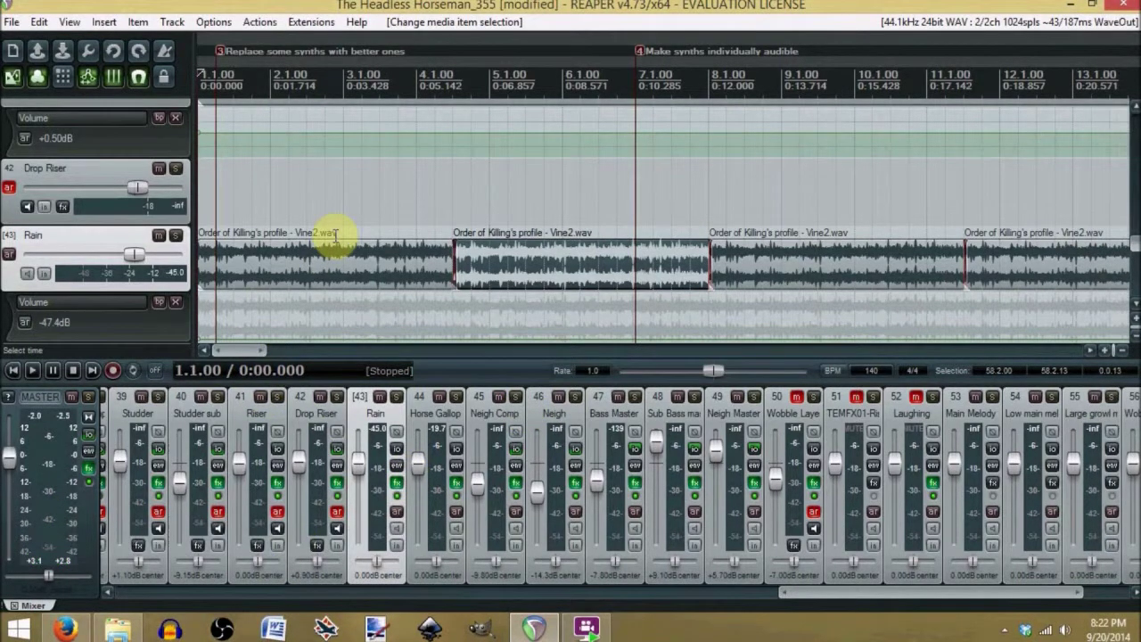
- Solo the Rain track, play and stop it, then unsolo Rain
left_click(176, 236)
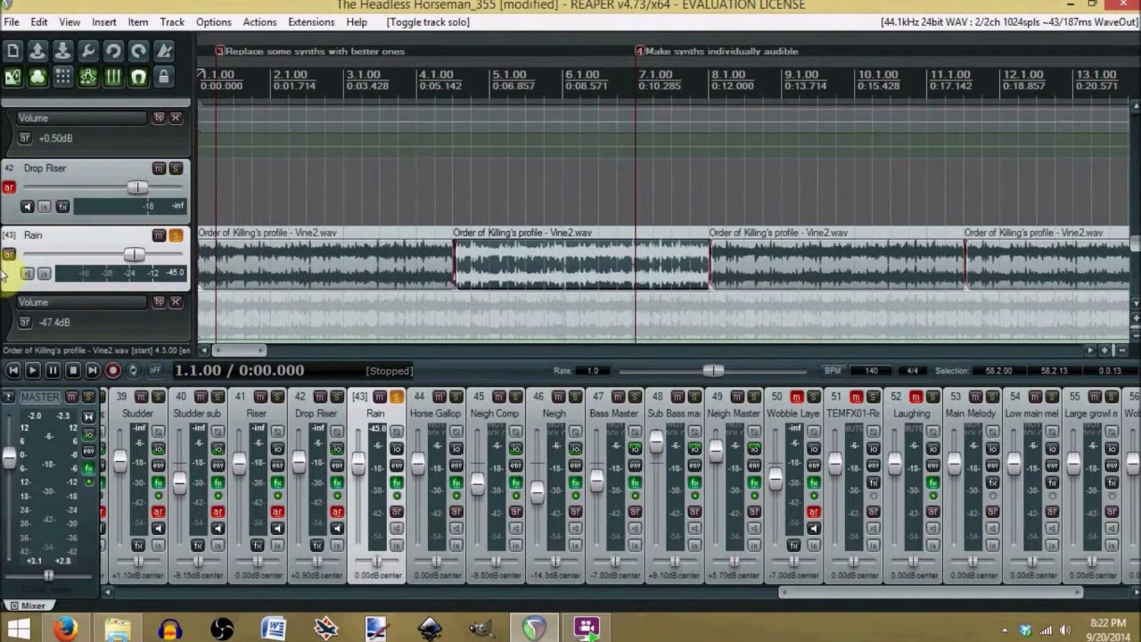
left_click(26, 371)
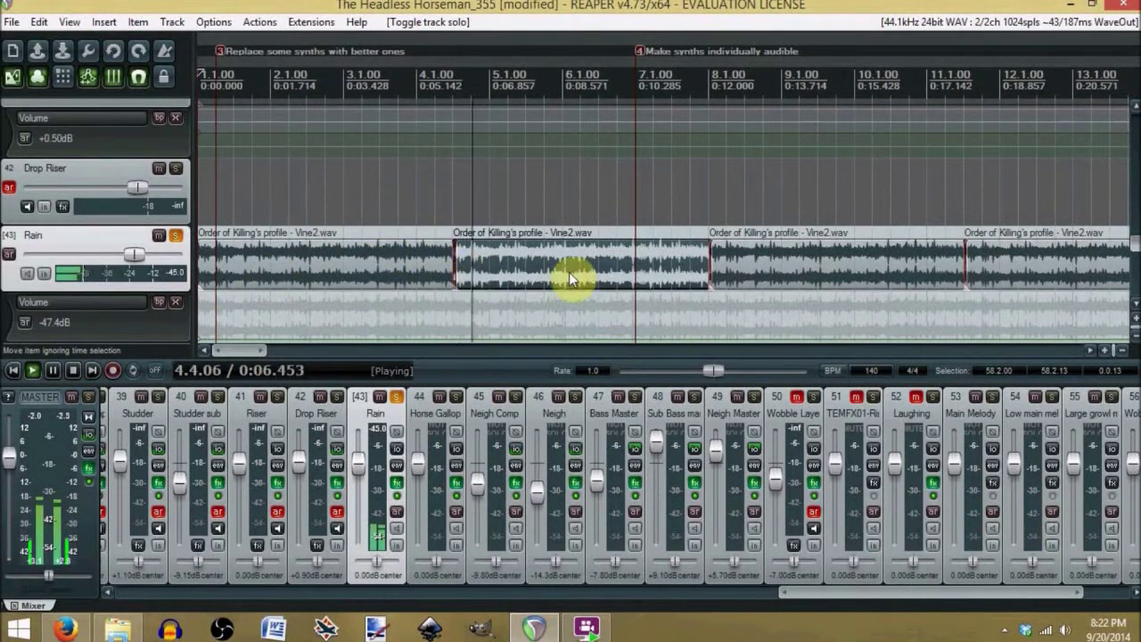
left_click(73, 370)
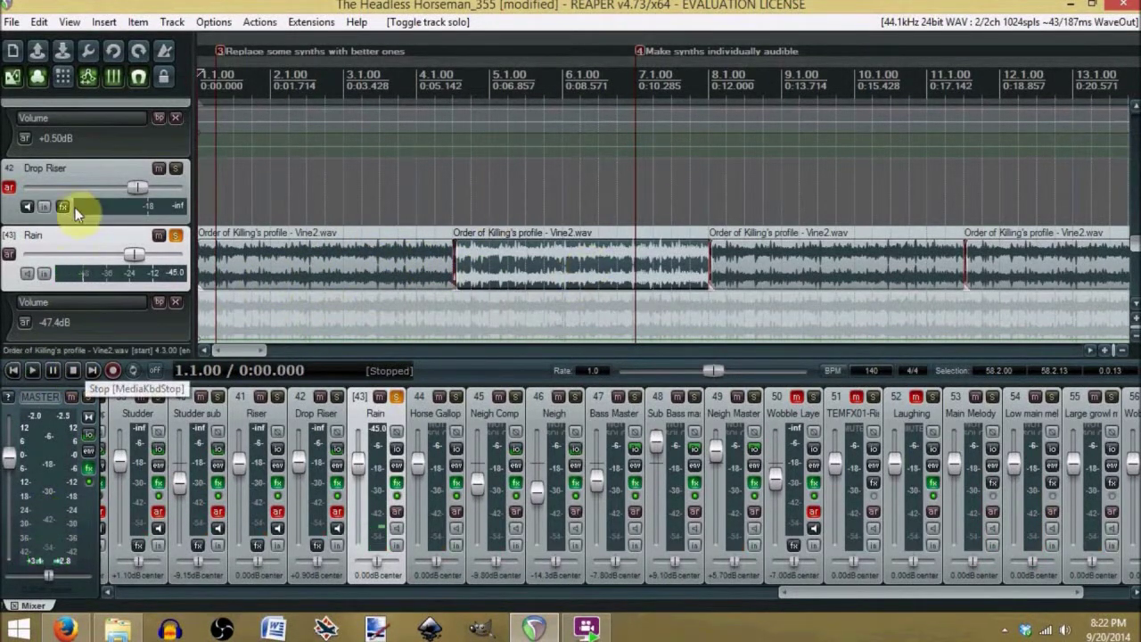
left_click(175, 236)
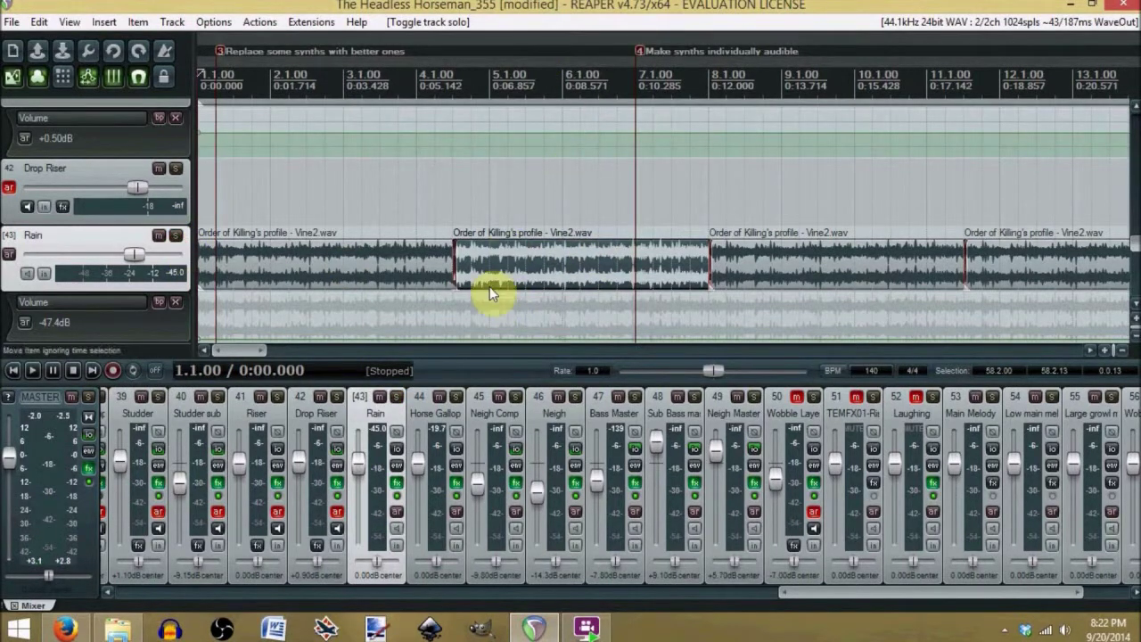
- Set the edit position to 3.4.00 in the first Rain clip and switch the metronome on
left_click(465, 267)
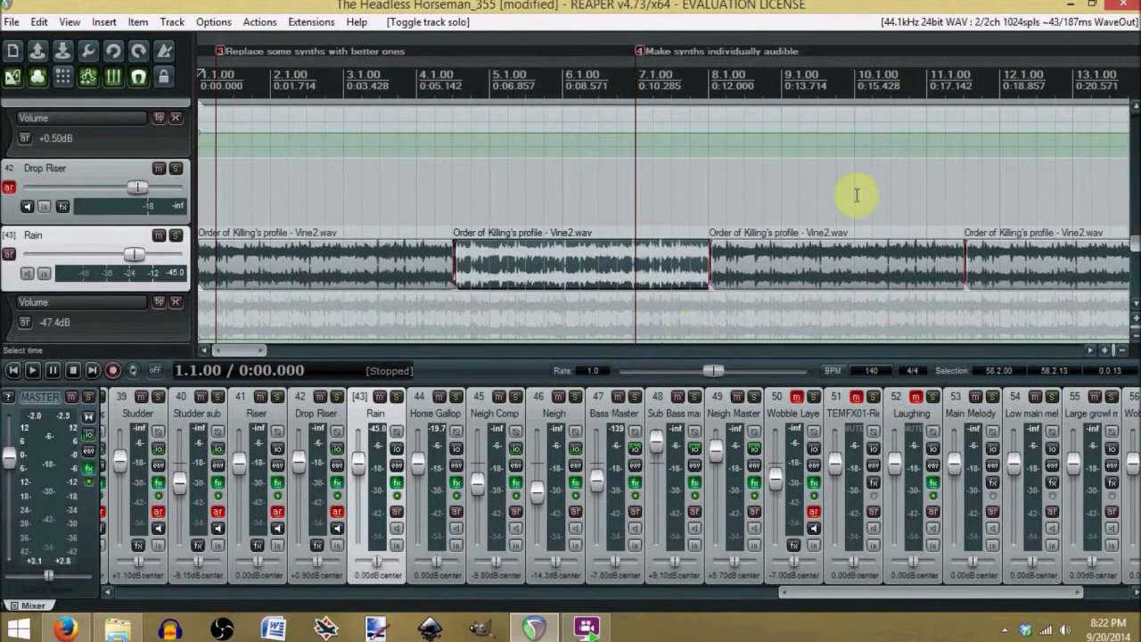
left_click(424, 283)
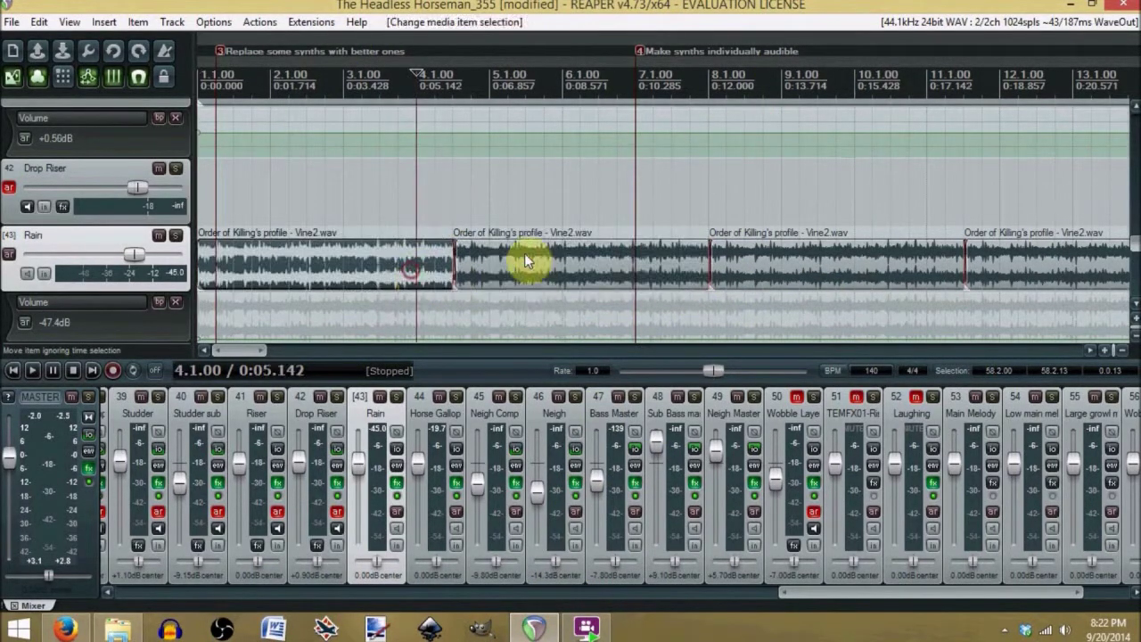
left_click(408, 262)
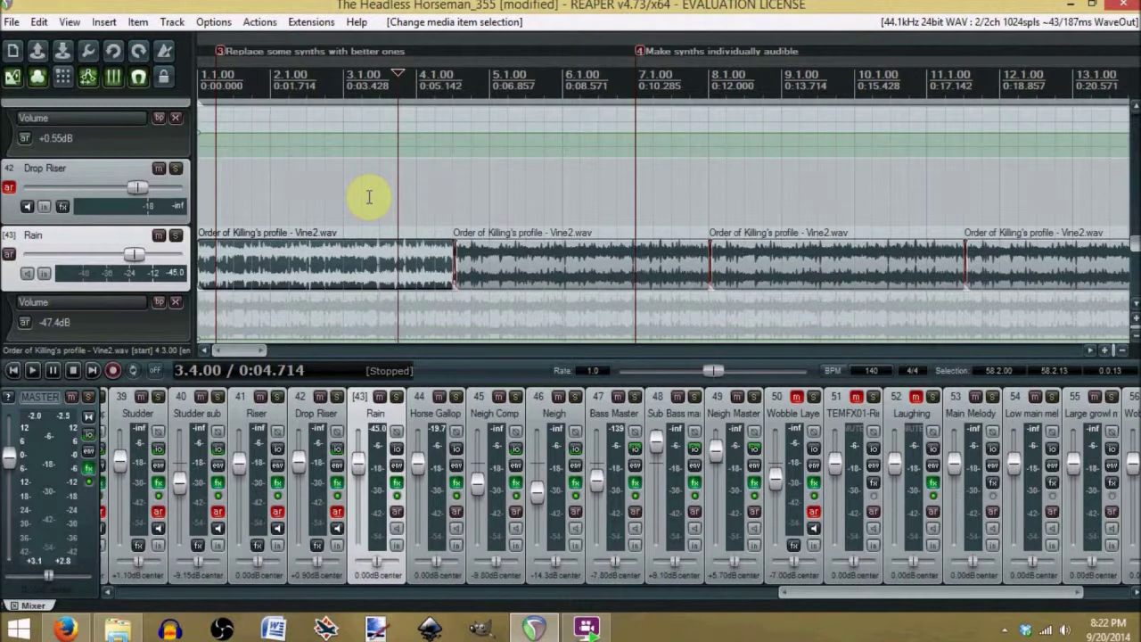
left_click(161, 59)
- Toggle the metronome, then play the project from the start twice, stopping each time
left_click(162, 59)
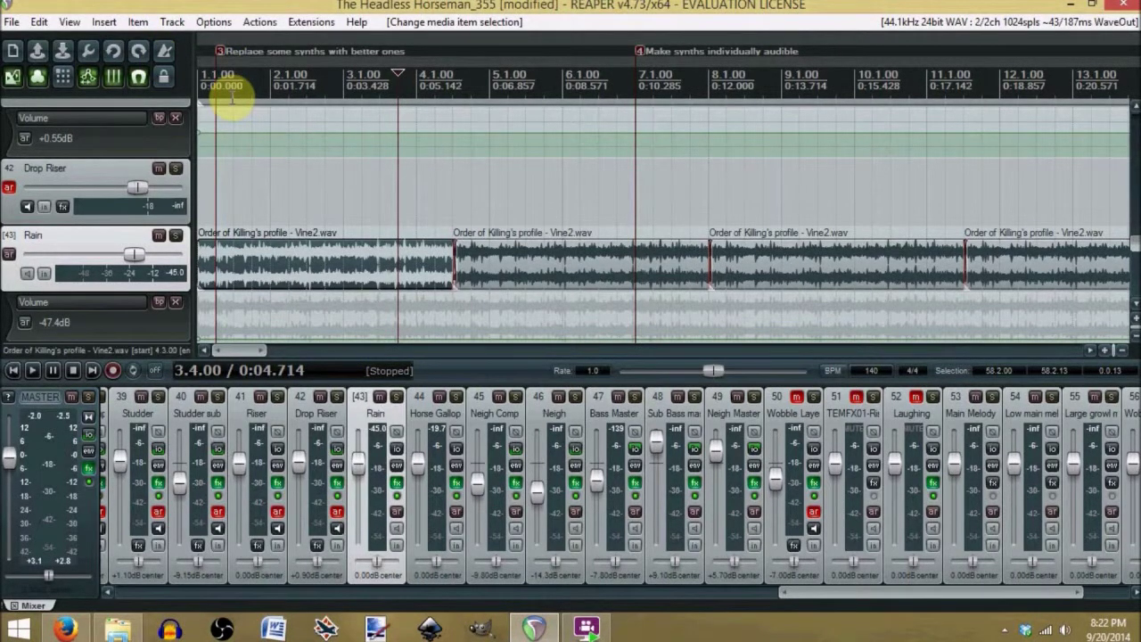
left_click(12, 370)
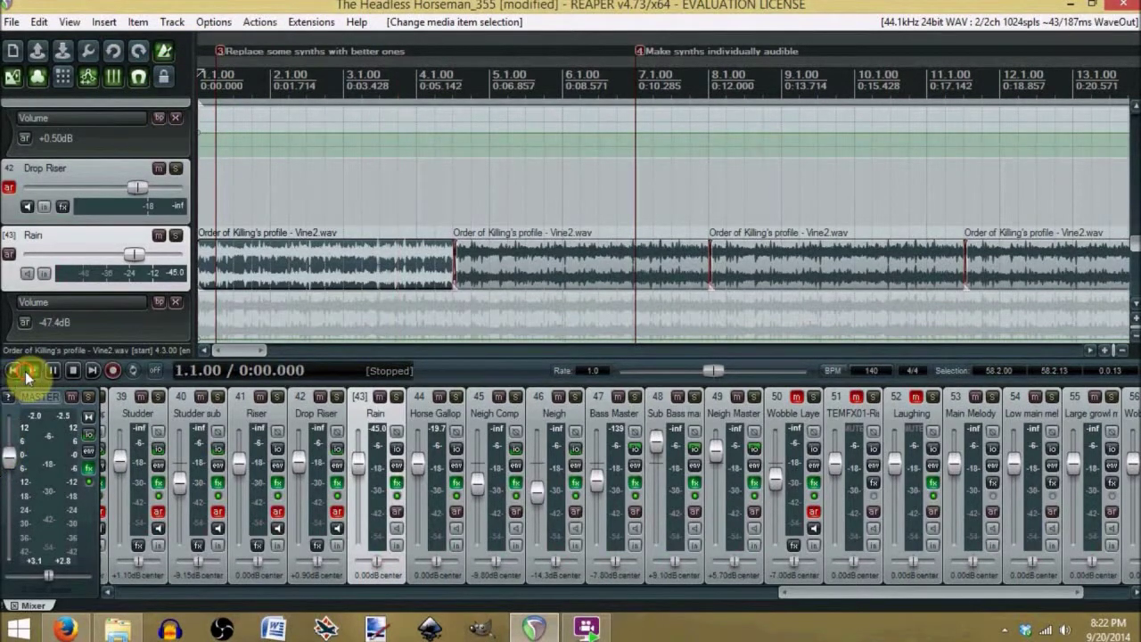
left_click(73, 370)
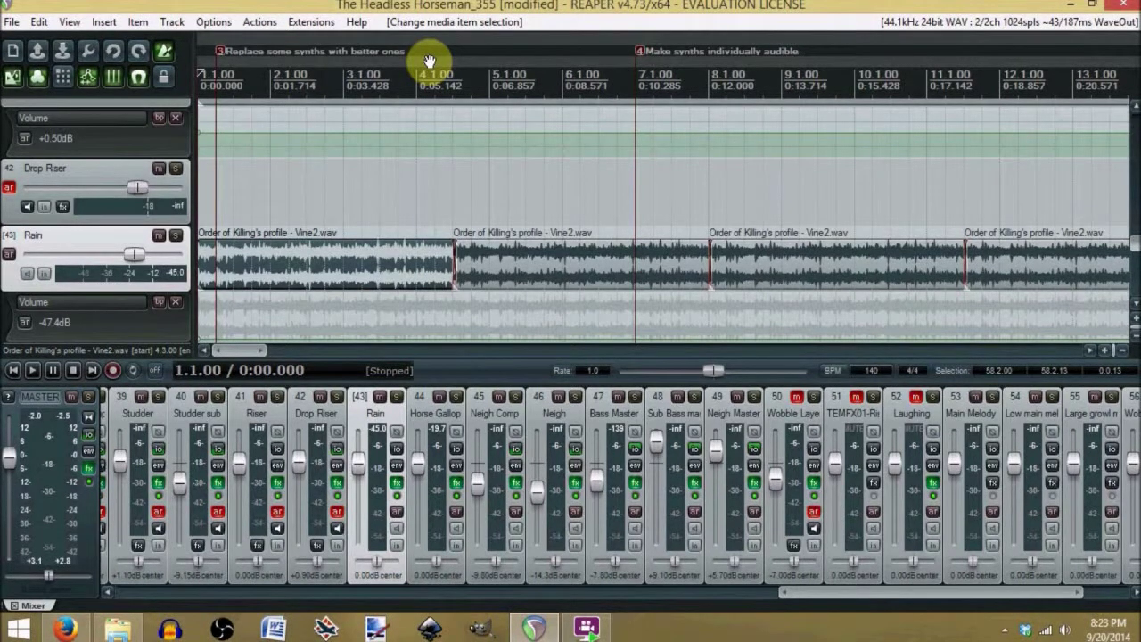
left_click(36, 373)
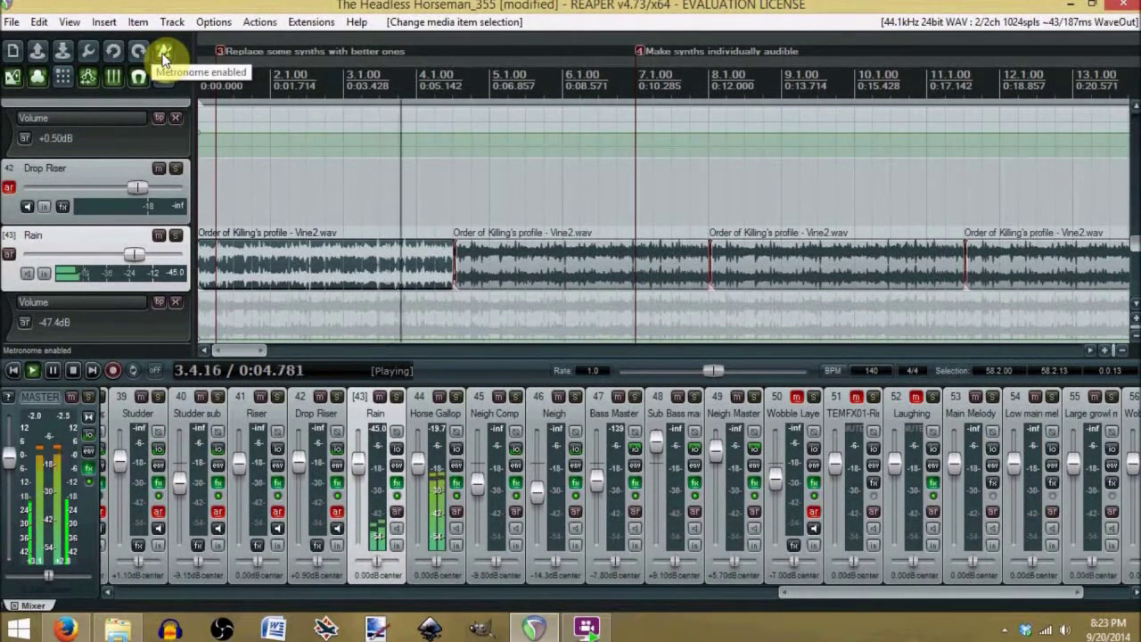
left_click(74, 370)
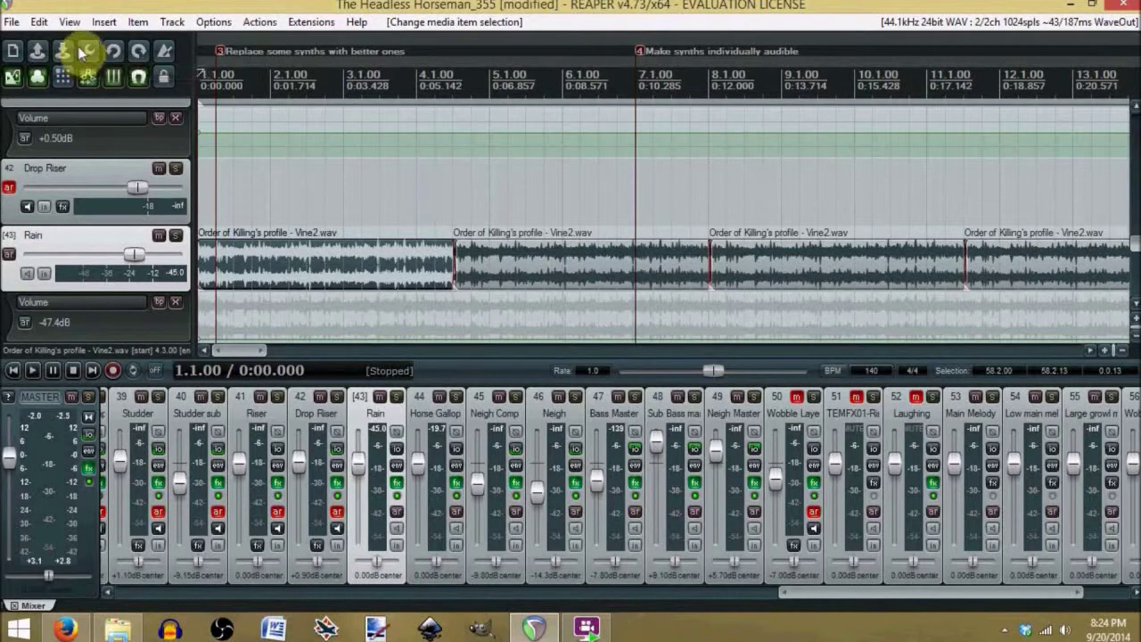
left_click(11, 22)
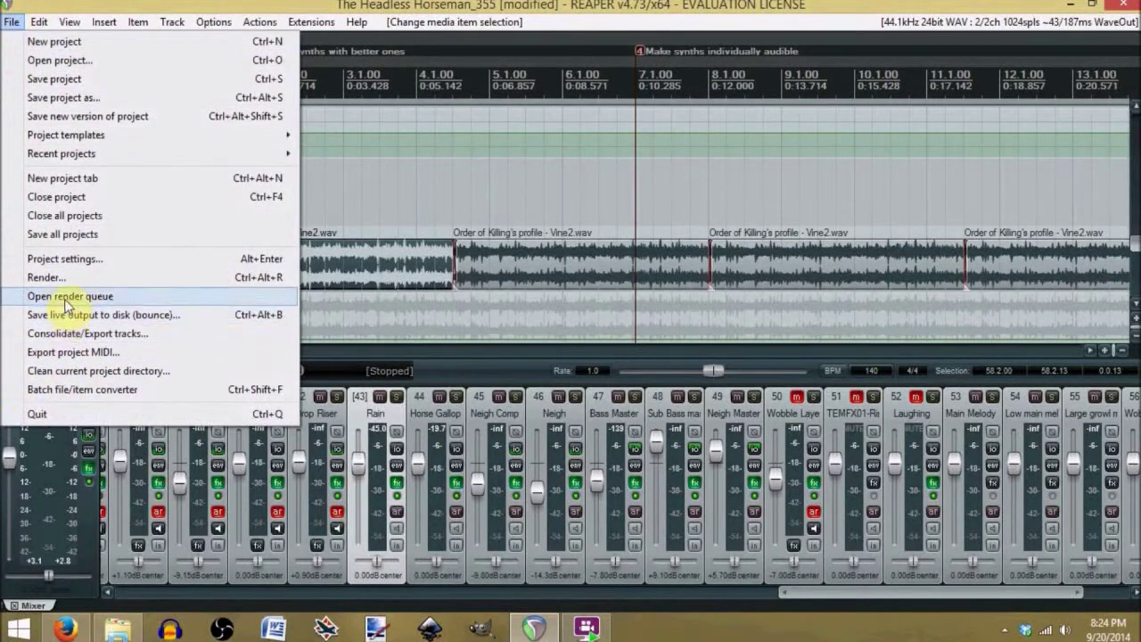
left_click(165, 5)
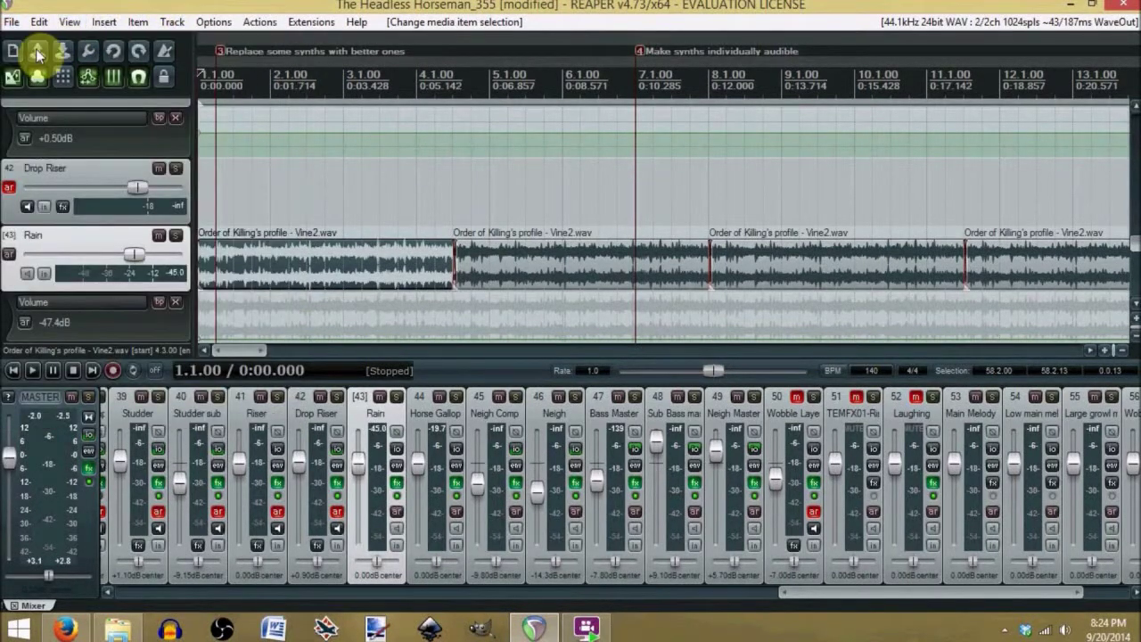
left_click(93, 49)
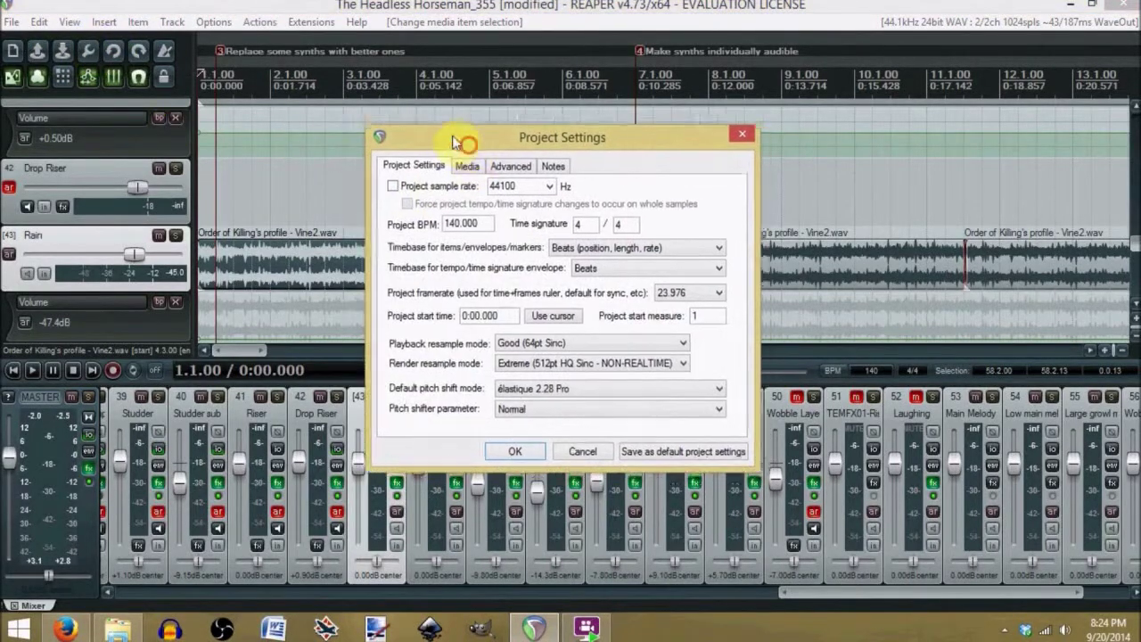
left_click_drag(458, 140, 376, 73)
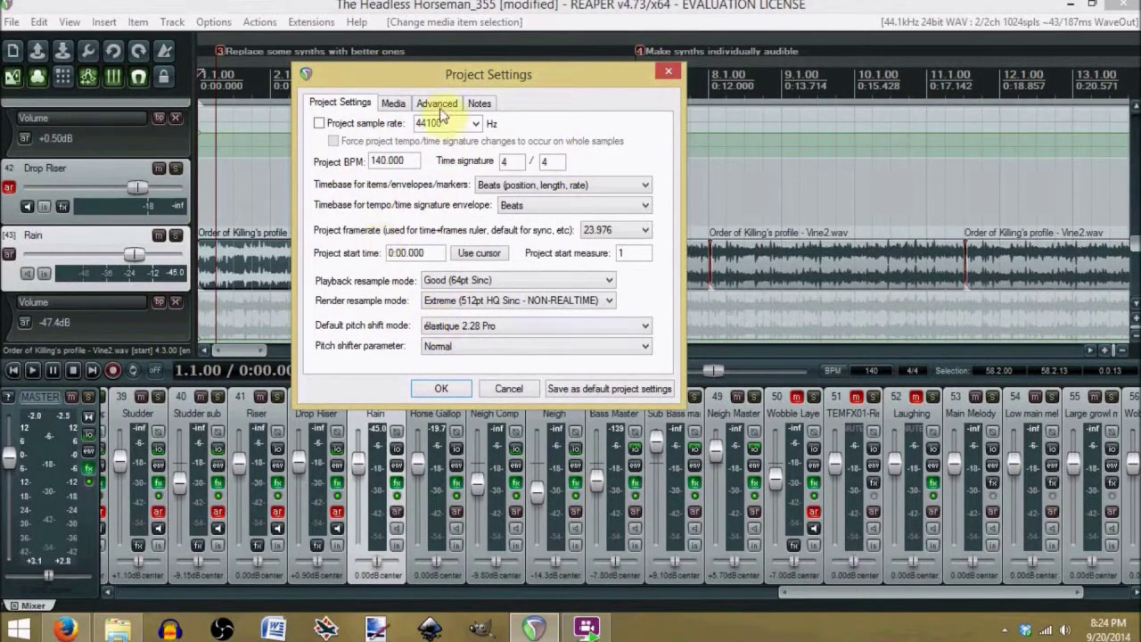
left_click(394, 101)
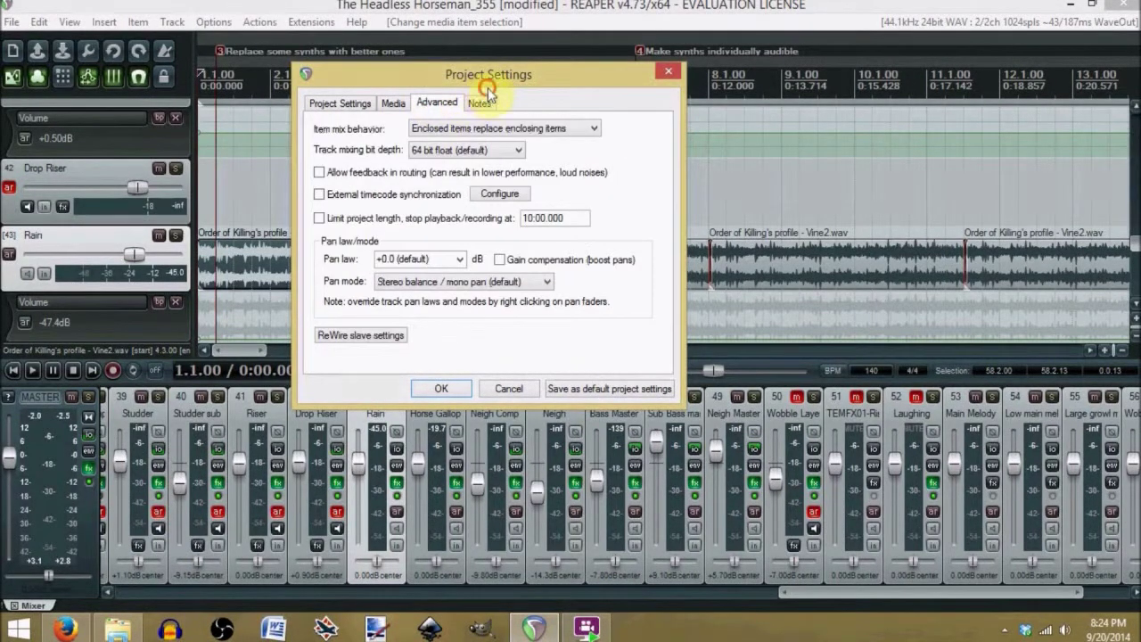
left_click(515, 152)
left_click(547, 154)
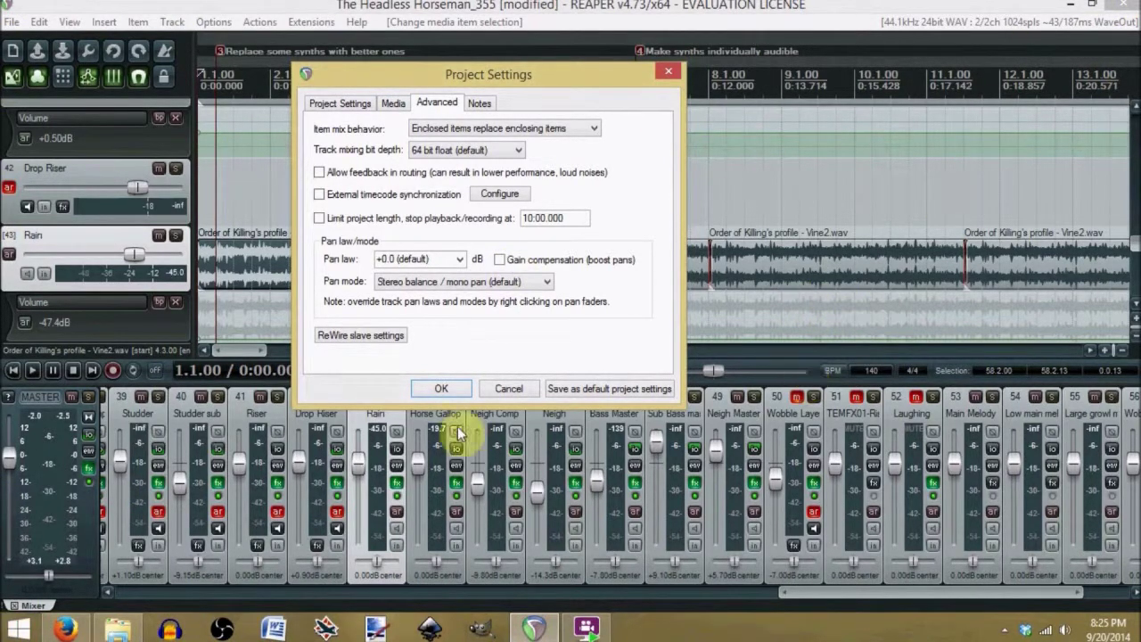
left_click(507, 389)
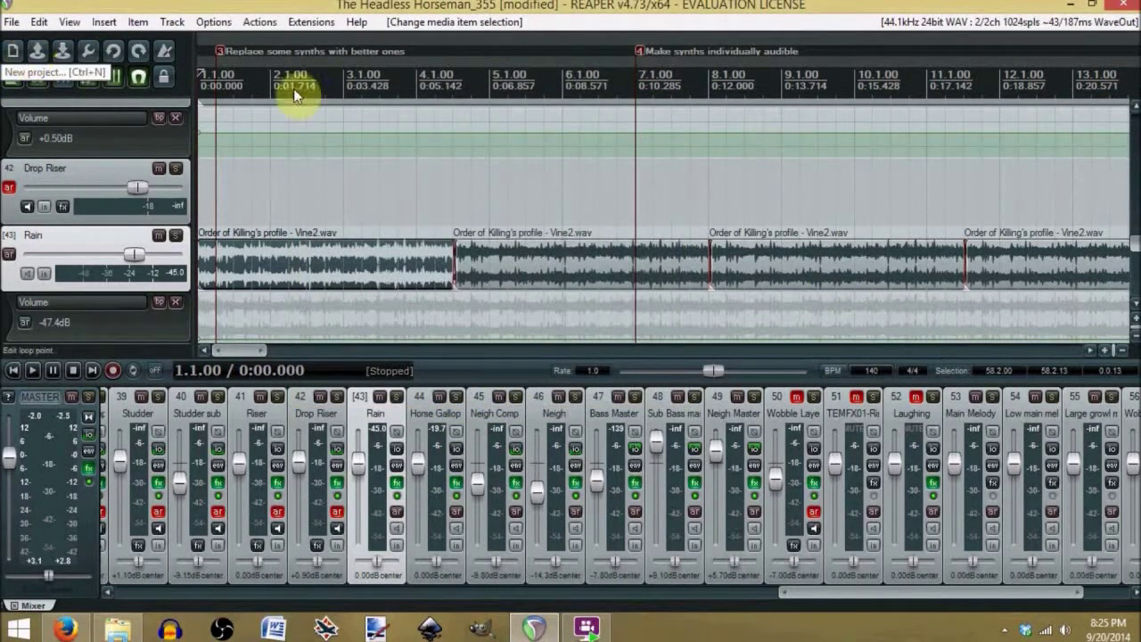
left_click(14, 22)
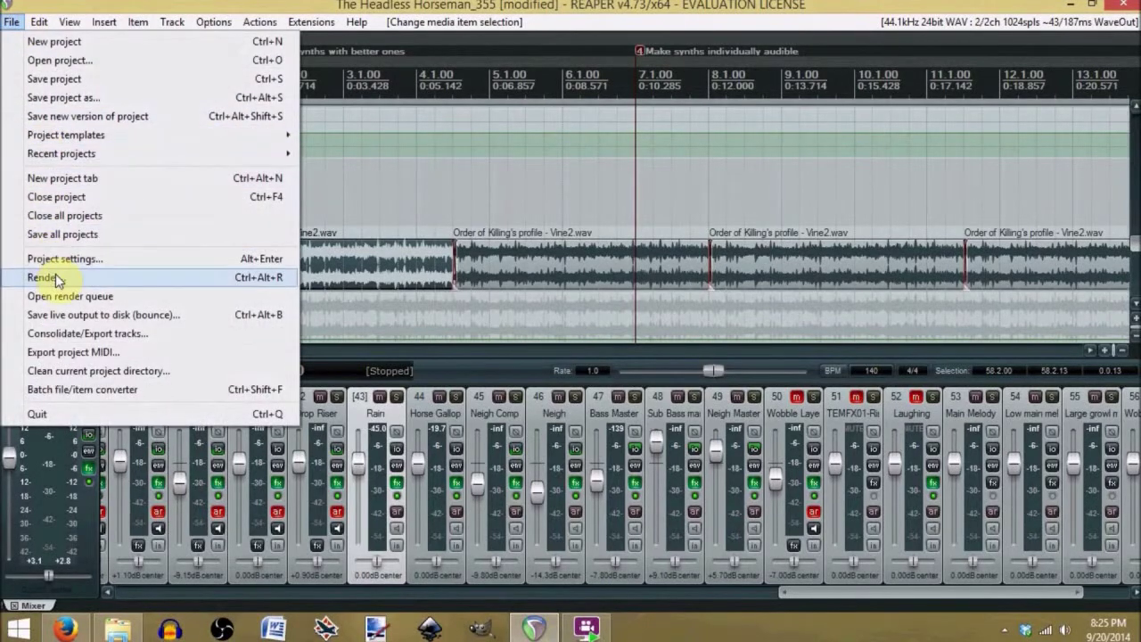
left_click(48, 258)
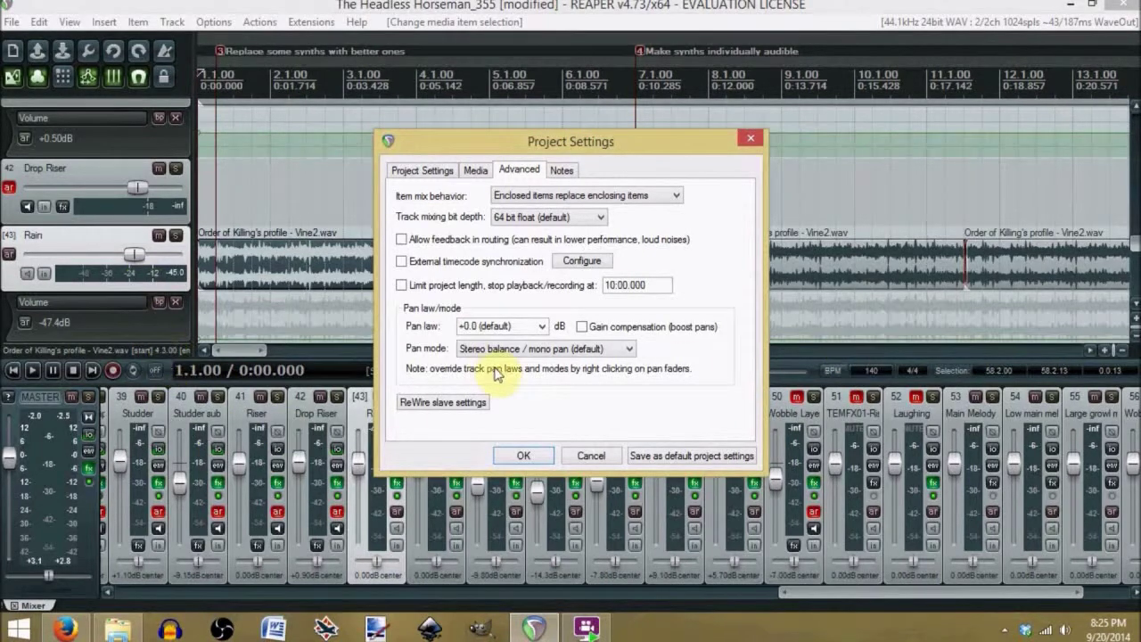
left_click(591, 456)
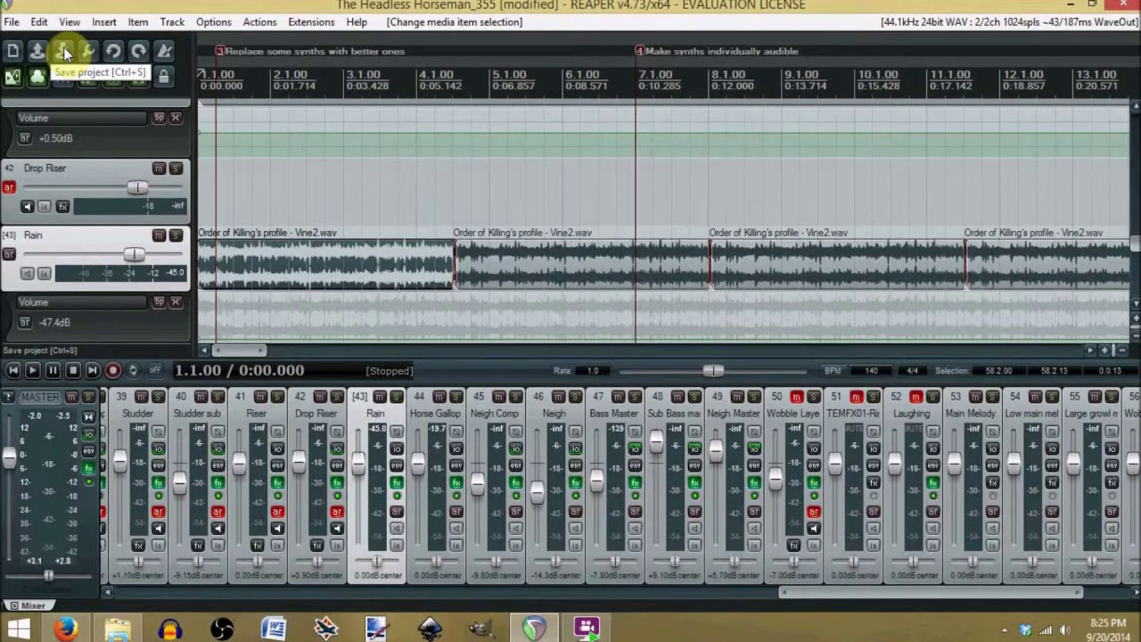
left_click(12, 21)
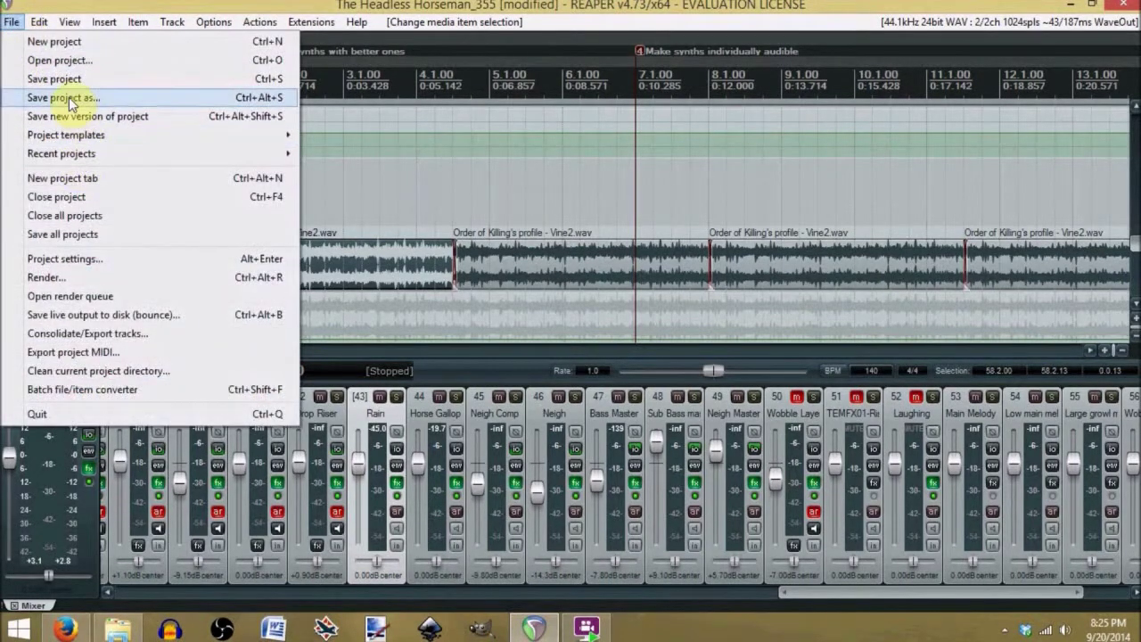
left_click(11, 21)
left_click(69, 21)
left_click(44, 6)
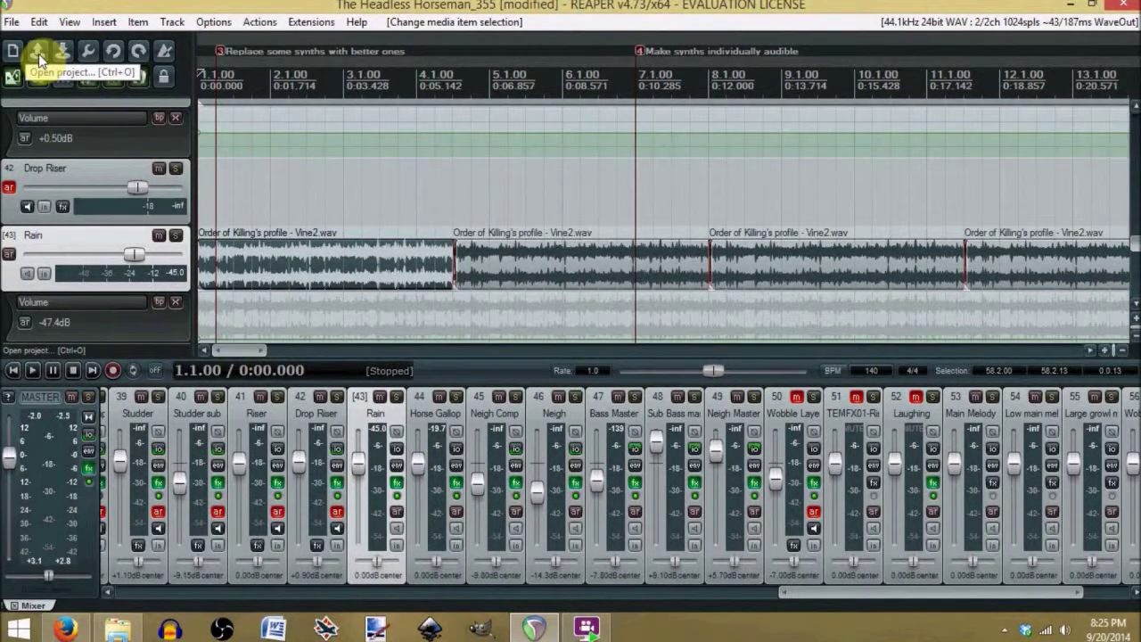
left_click(11, 21)
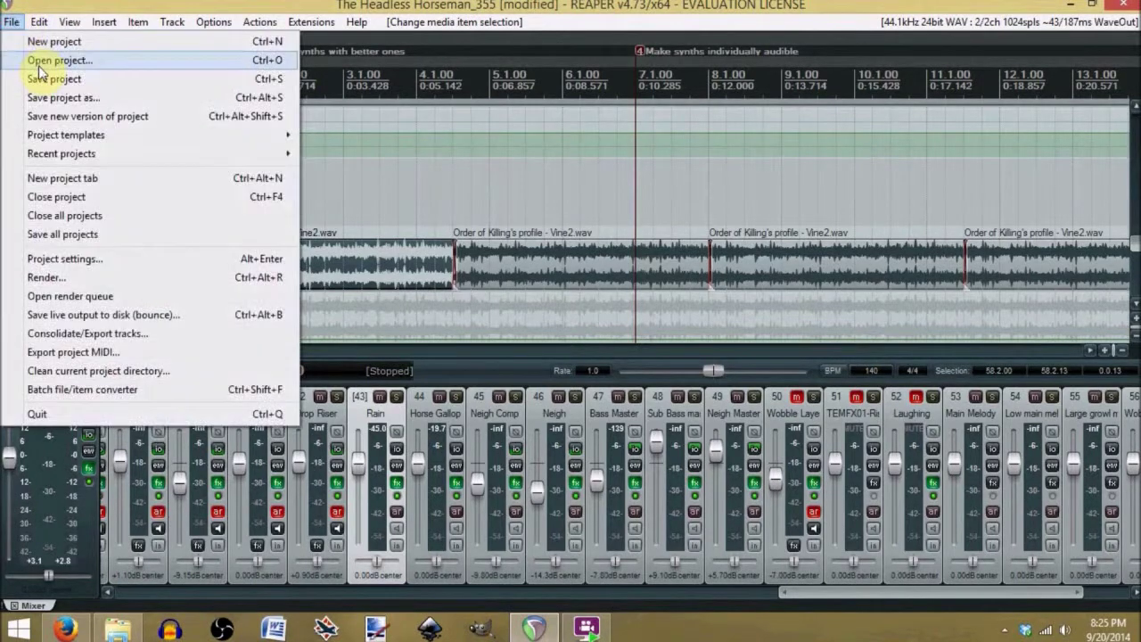
left_click(43, 5)
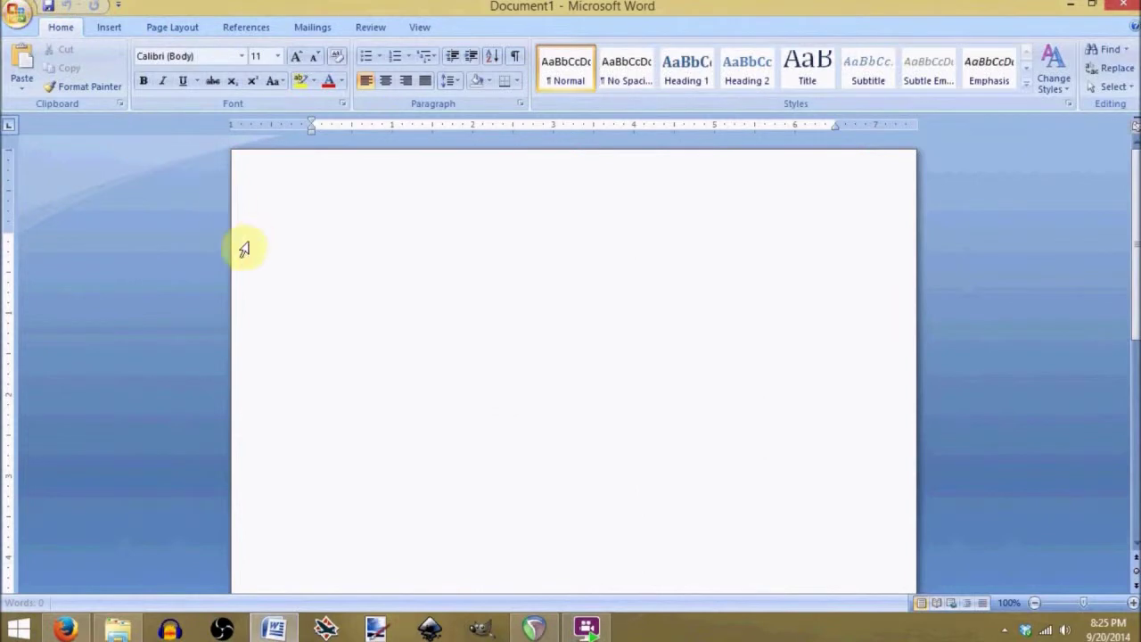
- Type sample text, create a blank Document2, then close both Word documents without saving
type("vfvffv")
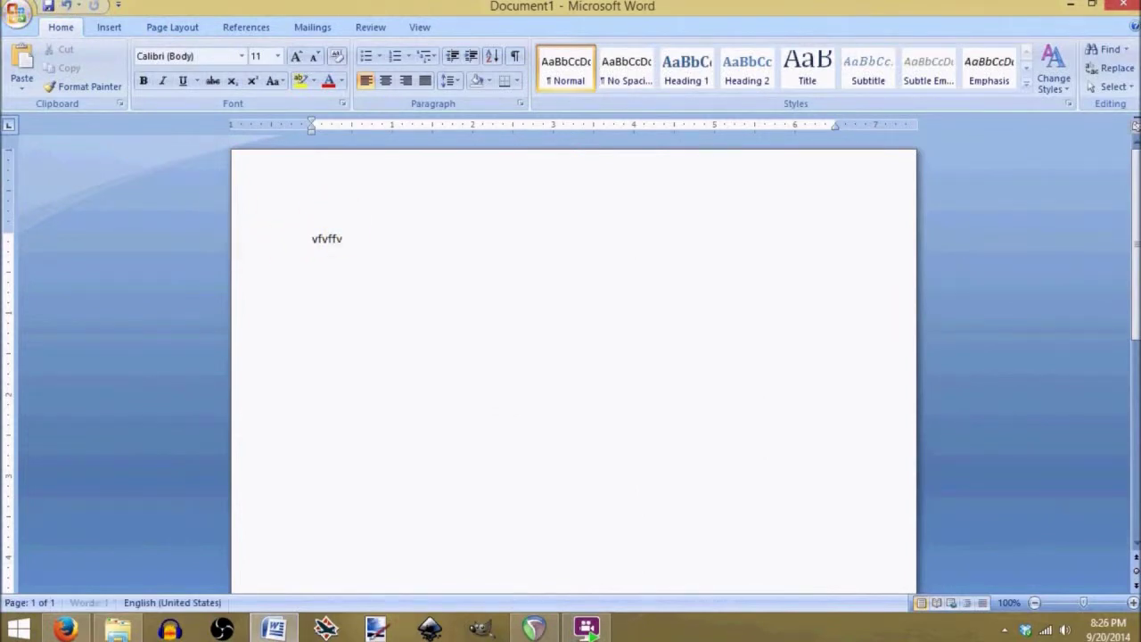
type("fbghgbgbgbgbgbgb")
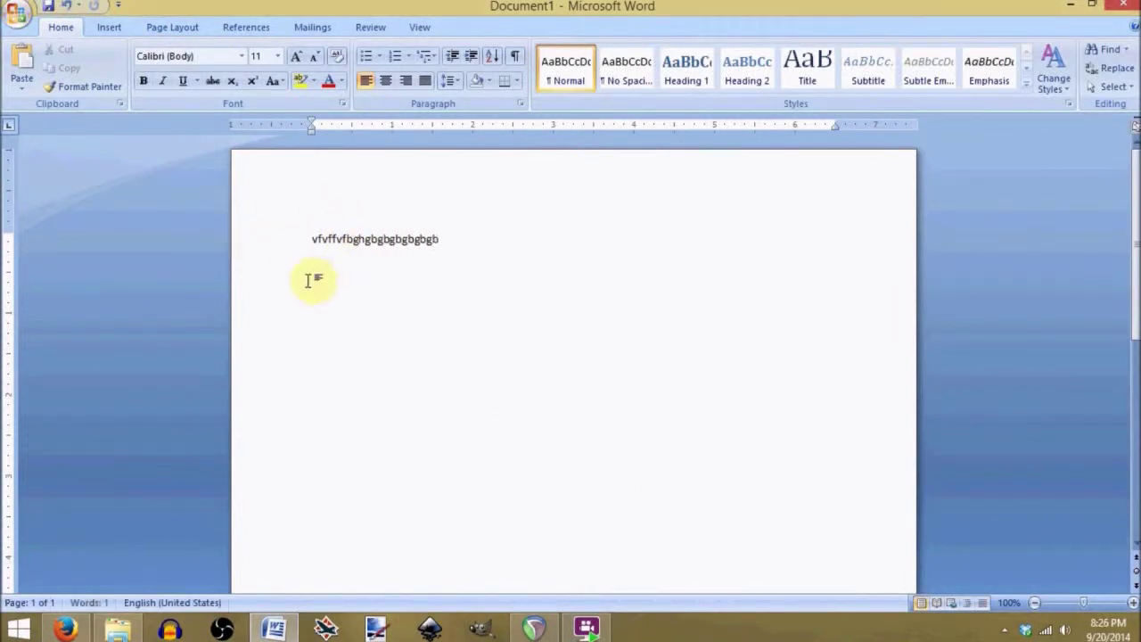
left_click(16, 14)
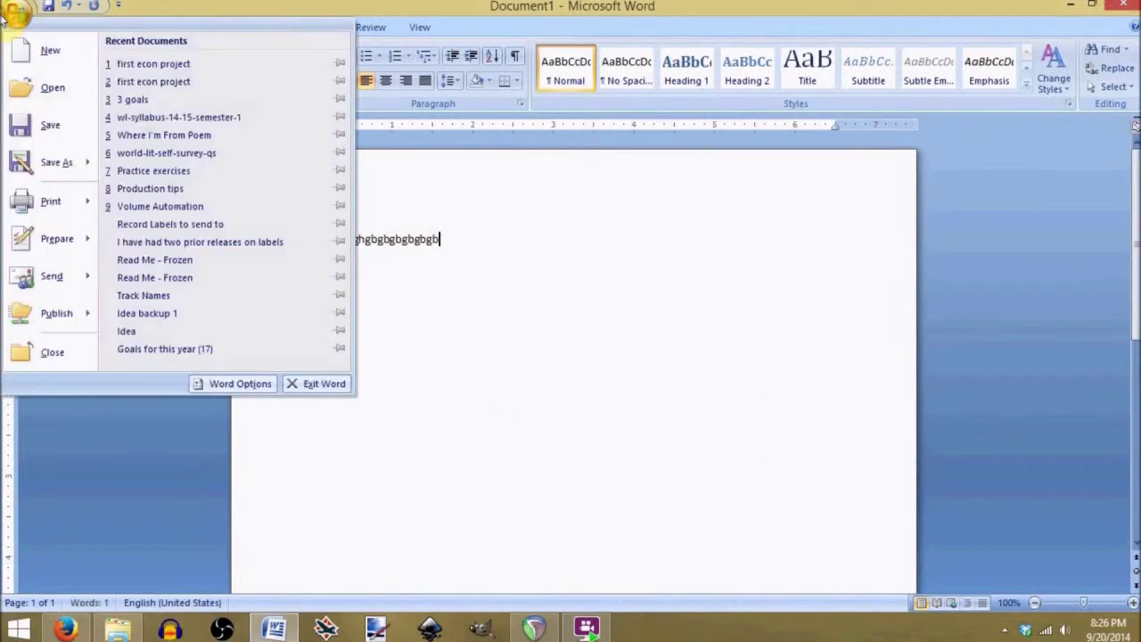
left_click(45, 50)
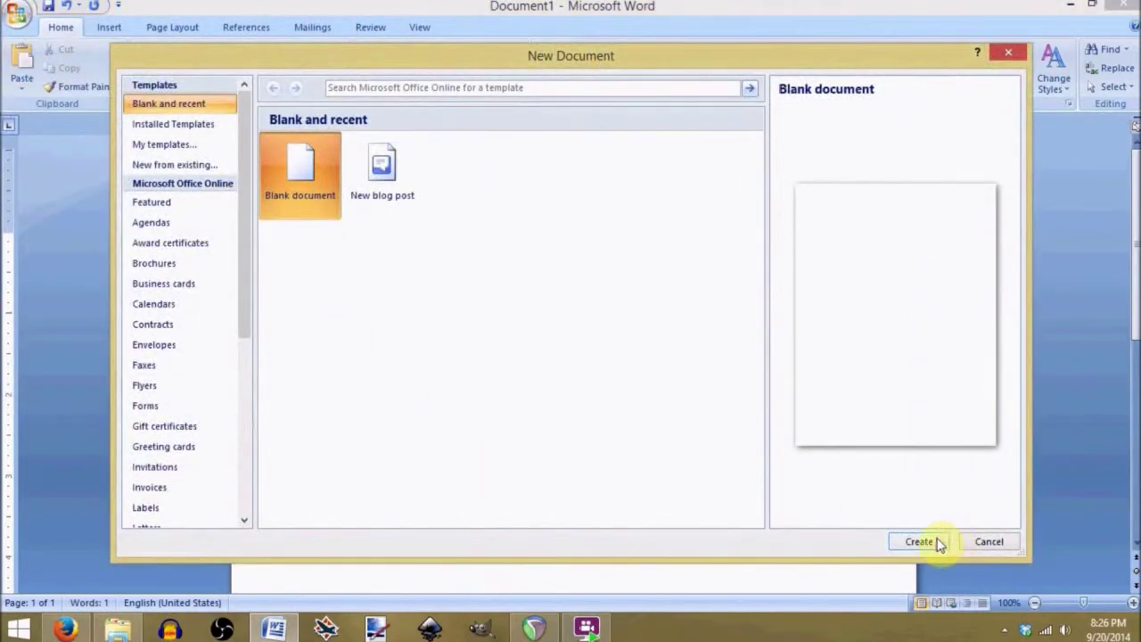
left_click(919, 541)
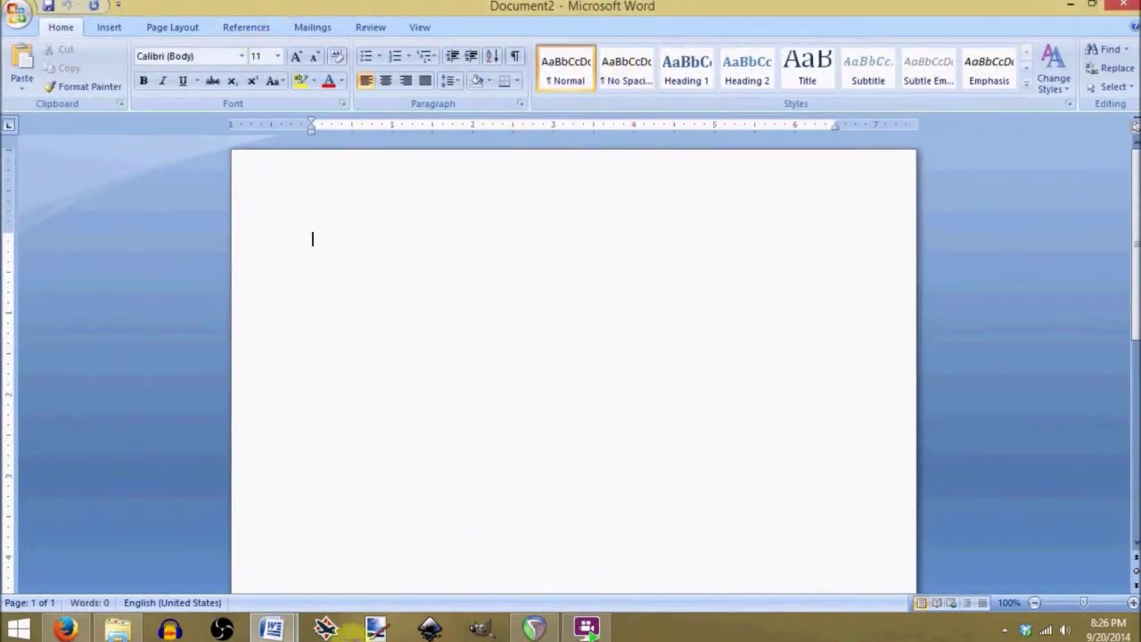
mouse_move(273, 630)
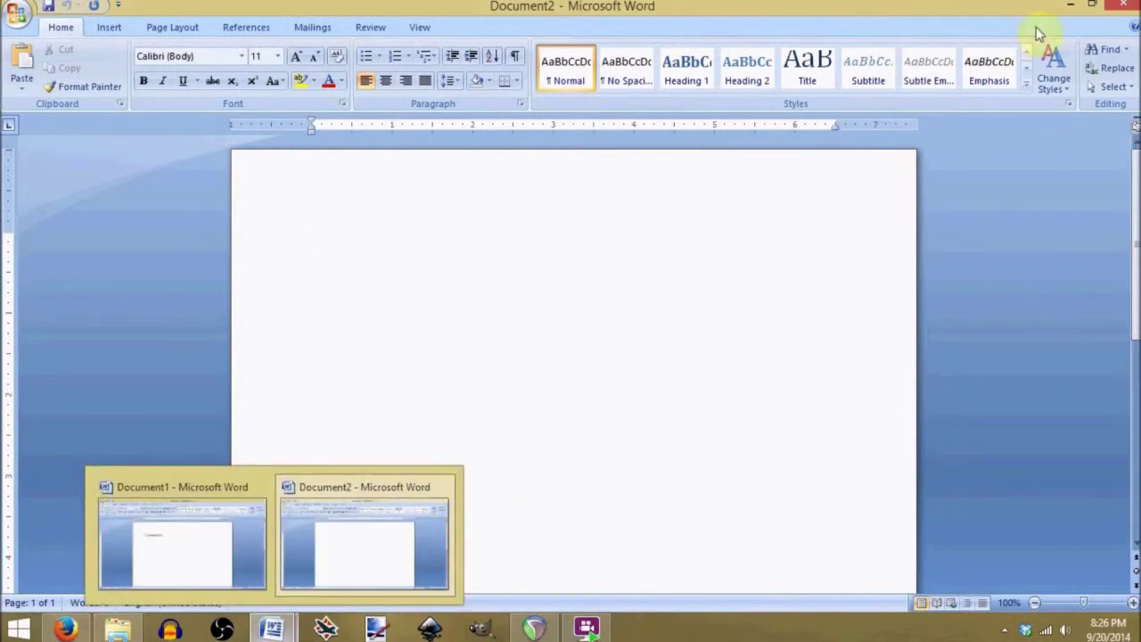
left_click(1119, 5)
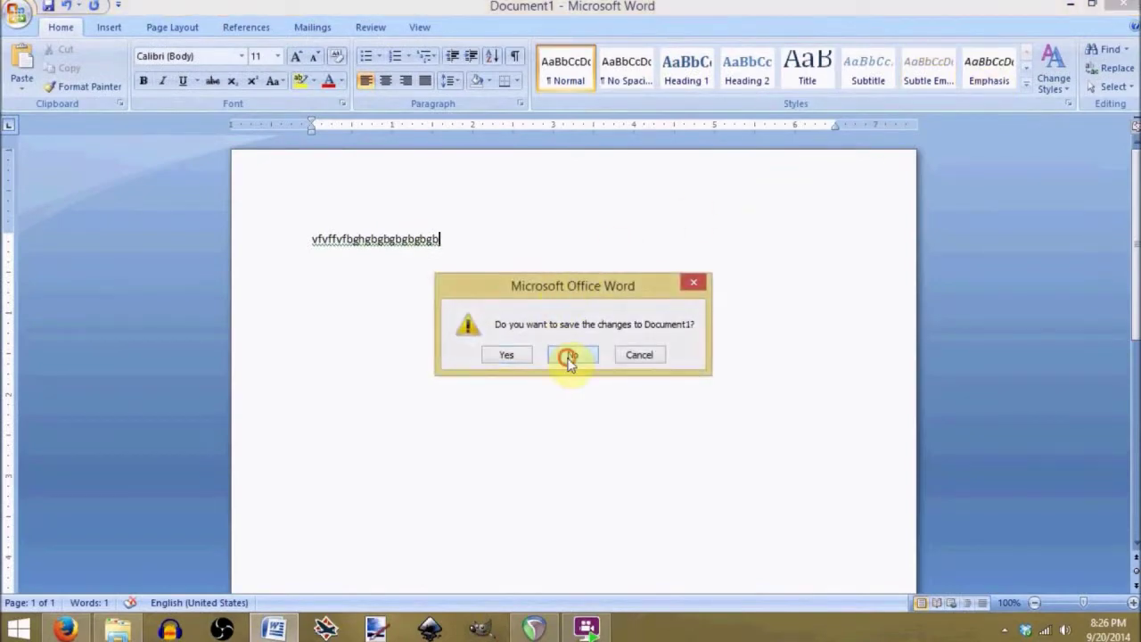
left_click(569, 357)
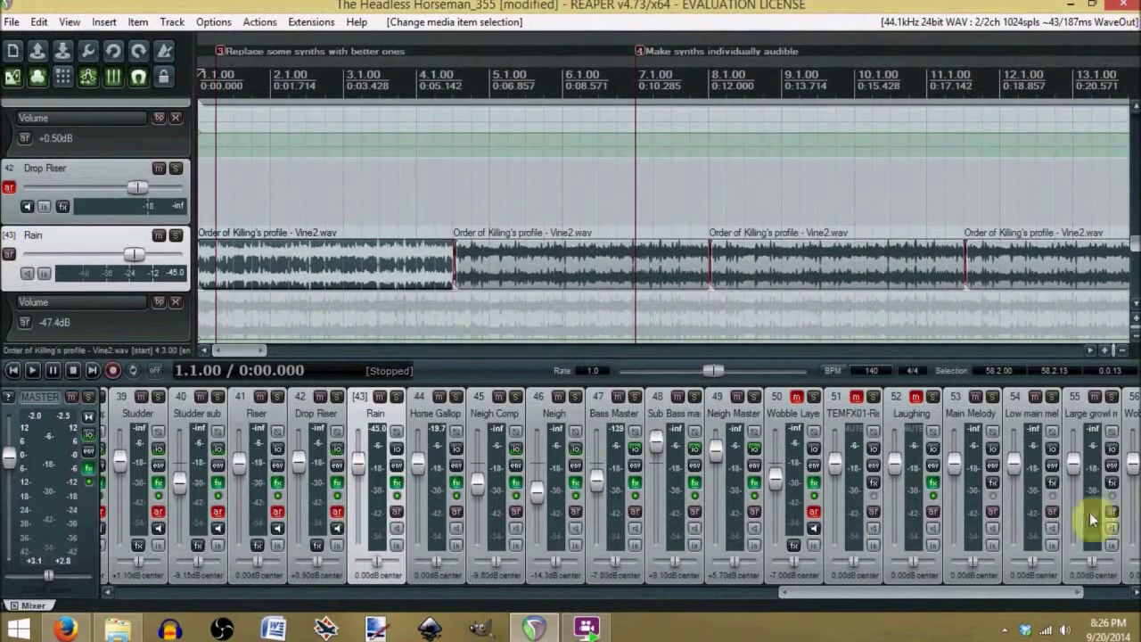